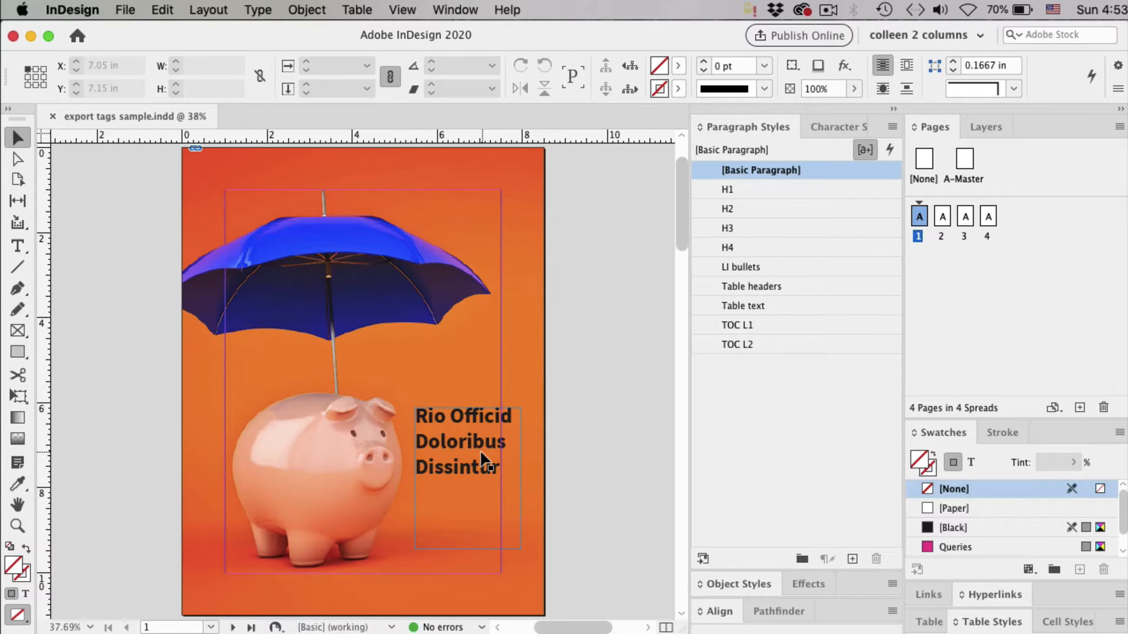
- Set the PDF export tag of the cover title's H1 paragraph style to H1
{"action": "double_click", "coordinate": [481, 461]}
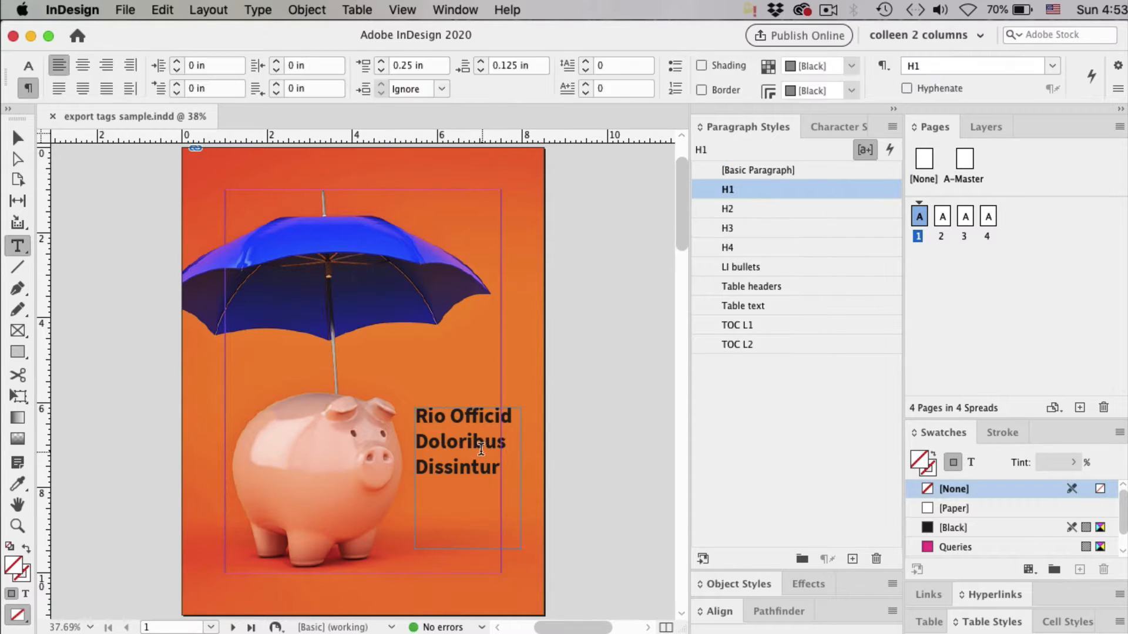
{"action": "double_click", "coordinate": [713, 188]}
{"action": "left_click", "coordinate": [343, 495]}
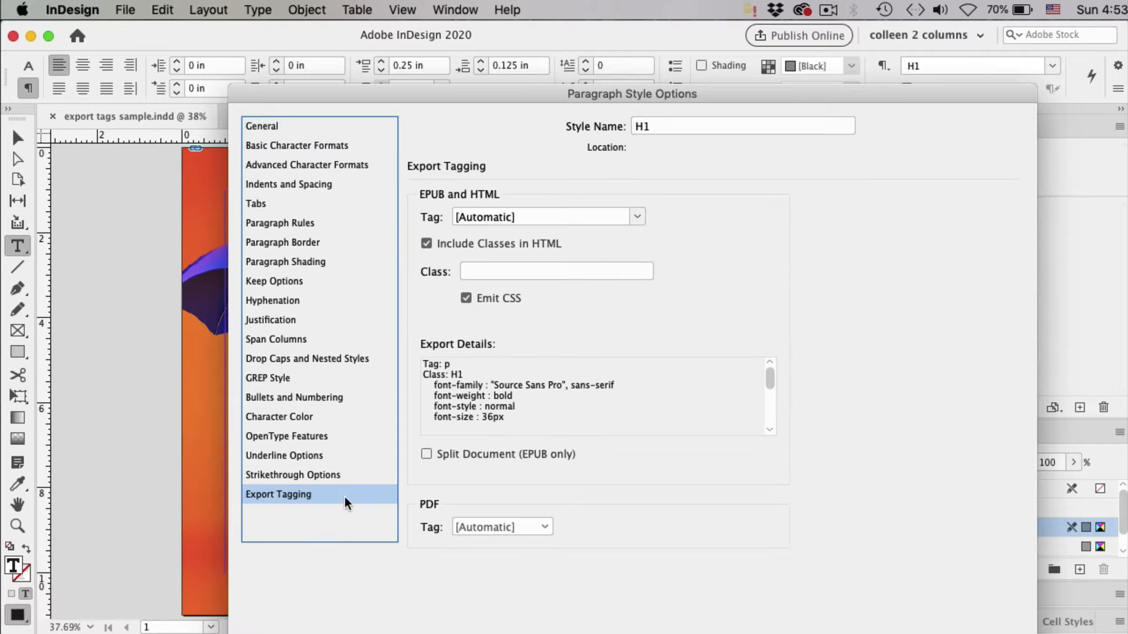
{"action": "left_click", "coordinate": [481, 526]}
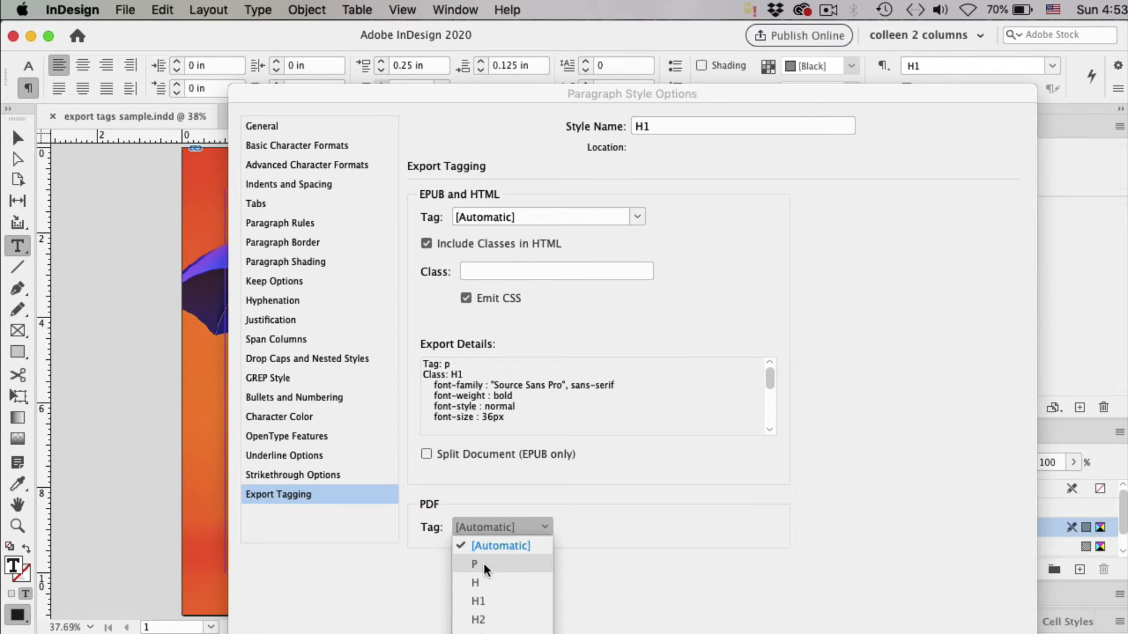
{"action": "left_click", "coordinate": [488, 602]}
{"action": "left_click_drag", "start_coordinate": [732, 100], "coordinate": [717, 48]}
{"action": "left_click", "coordinate": [984, 623]}
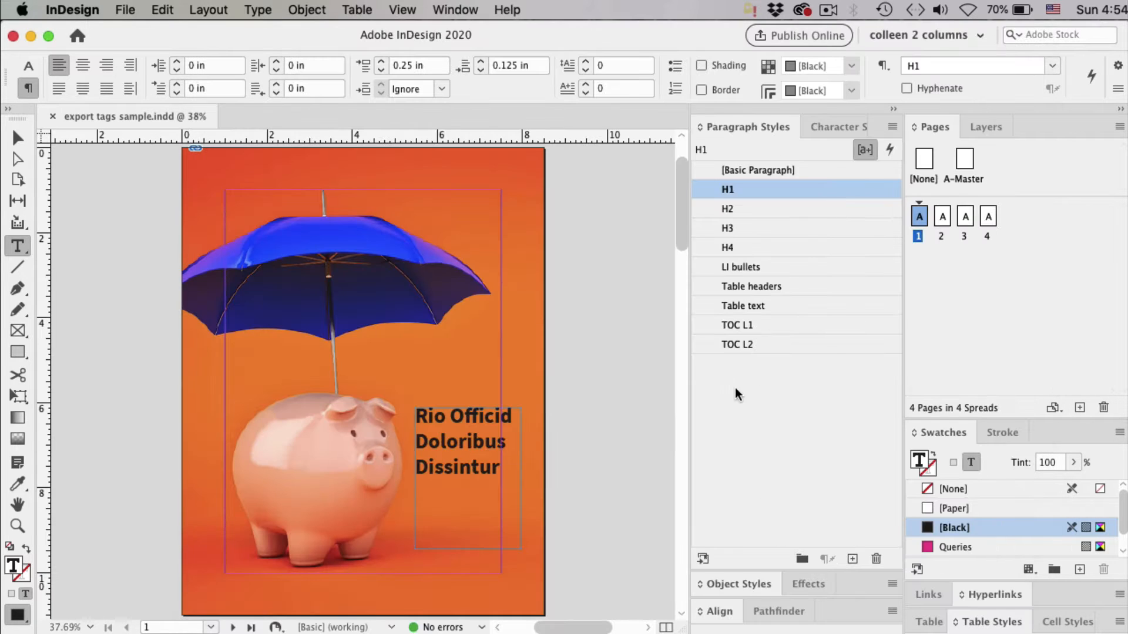
- Set the PDF export tag of the H2 paragraph style, used for the Contents heading on page 2, to H2
{"action": "double_click", "coordinate": [941, 219]}
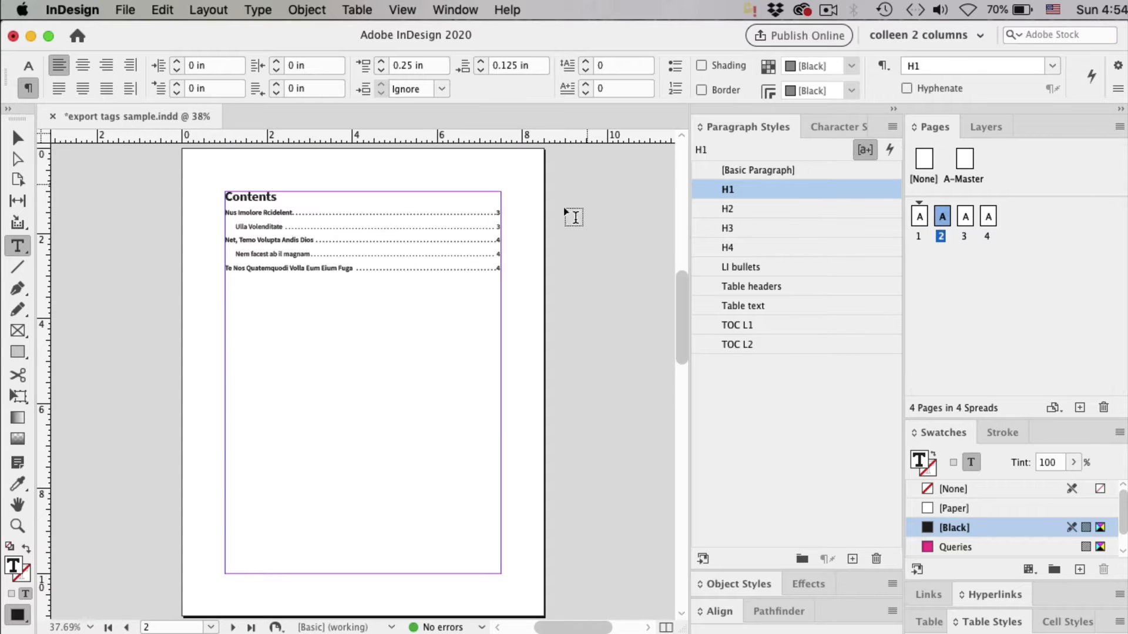
{"action": "left_click", "coordinate": [484, 193]}
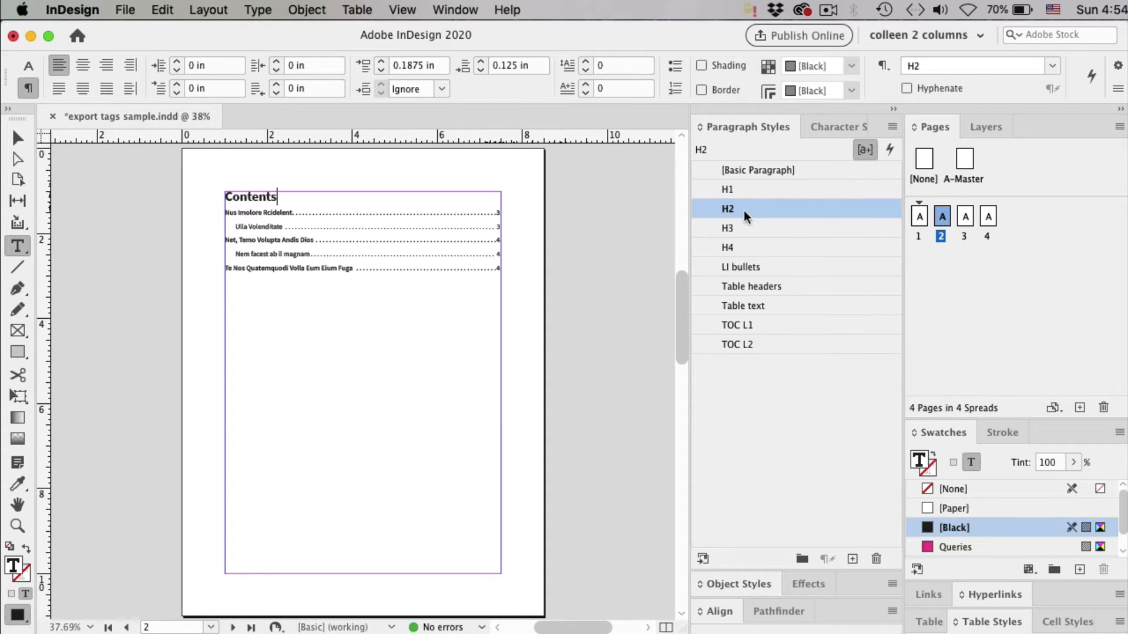
{"action": "double_click", "coordinate": [963, 219]}
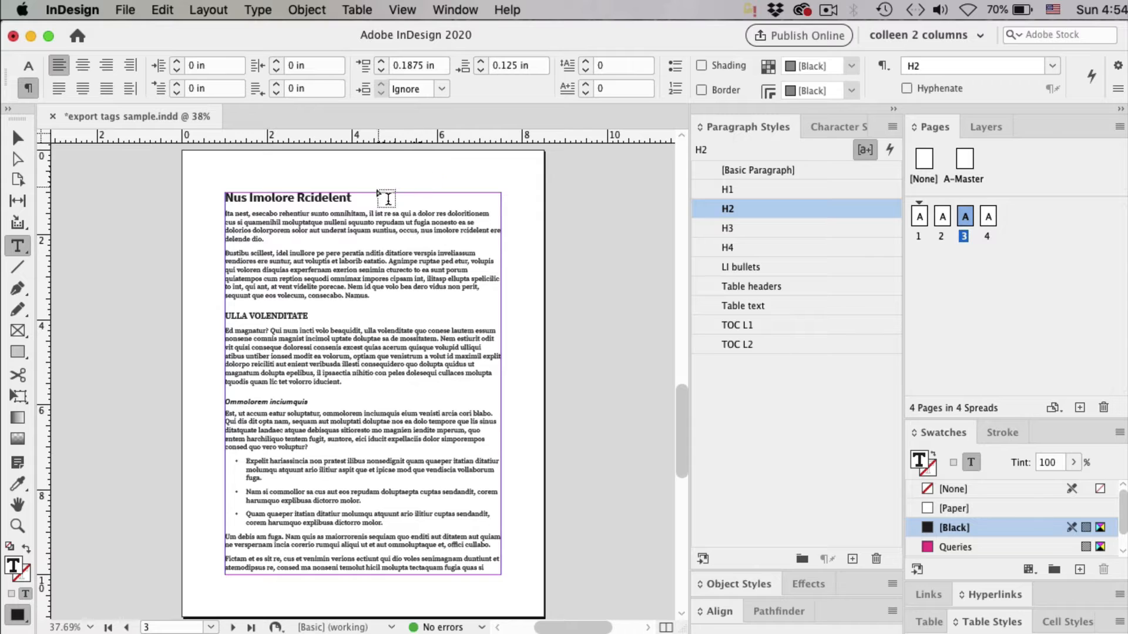
{"action": "double_click", "coordinate": [710, 209]}
{"action": "left_click", "coordinate": [349, 444]}
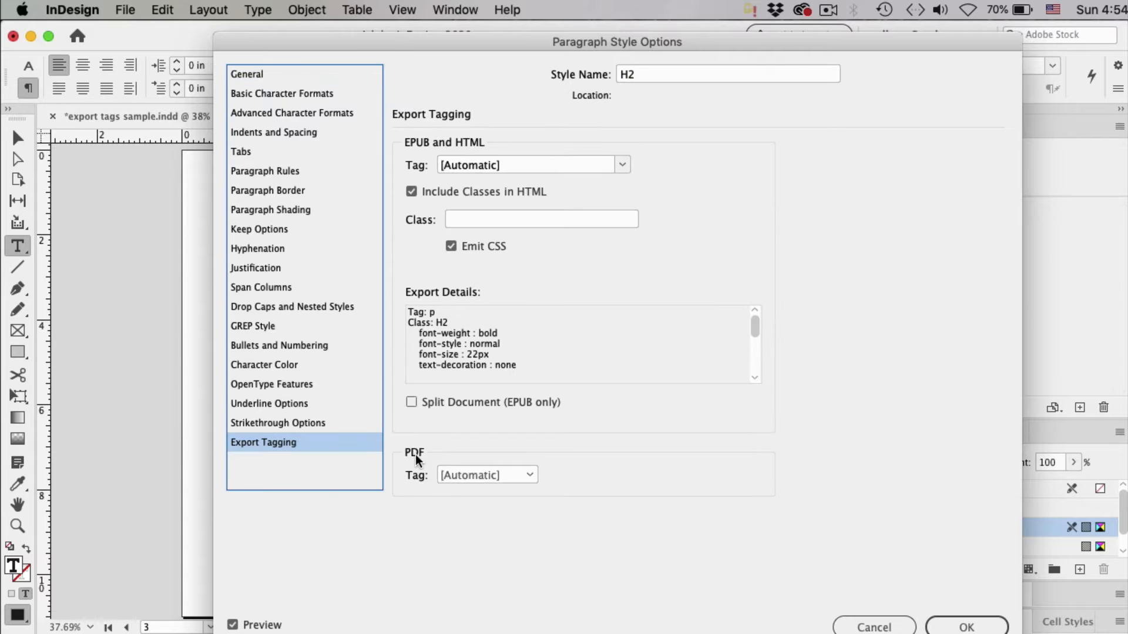
{"action": "left_click", "coordinate": [484, 474]}
{"action": "left_click", "coordinate": [483, 565]}
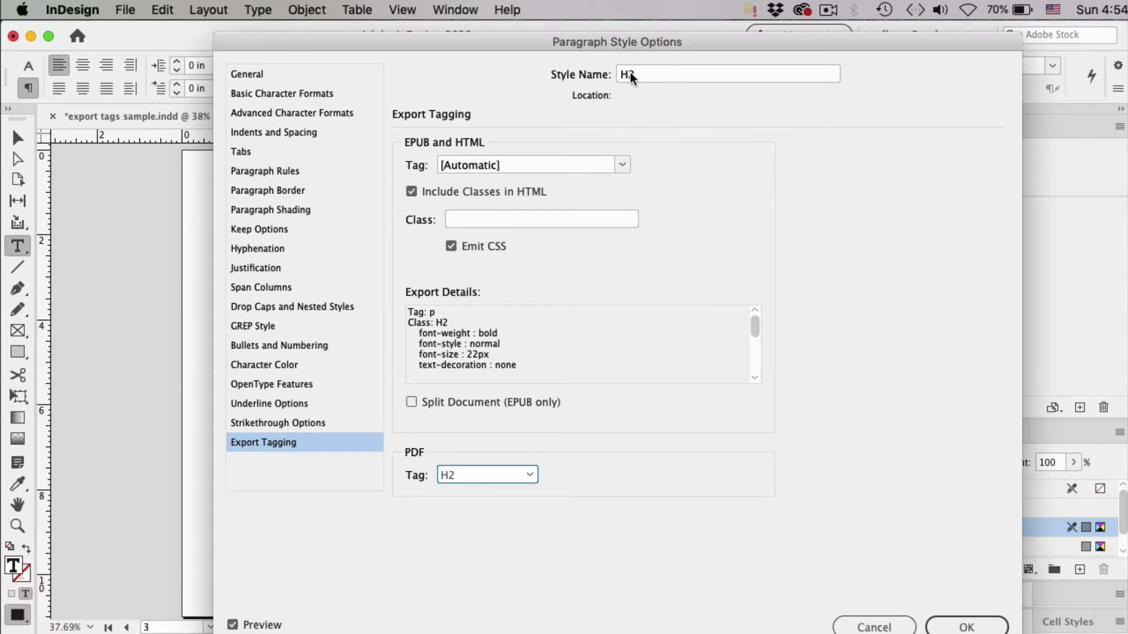
{"action": "left_click_drag", "start_coordinate": [633, 42], "coordinate": [625, 31]}
{"action": "left_click", "coordinate": [943, 610]}
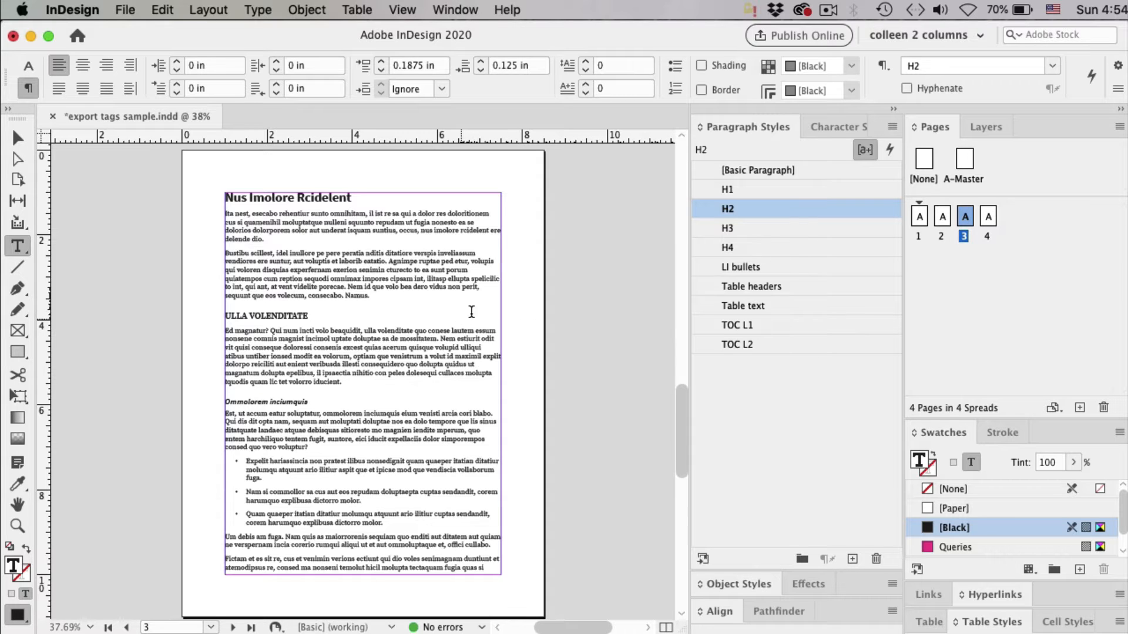
- Set the PDF export tag of the H3 paragraph style to H3
{"action": "left_click", "coordinate": [697, 231]}
{"action": "double_click", "coordinate": [700, 223]}
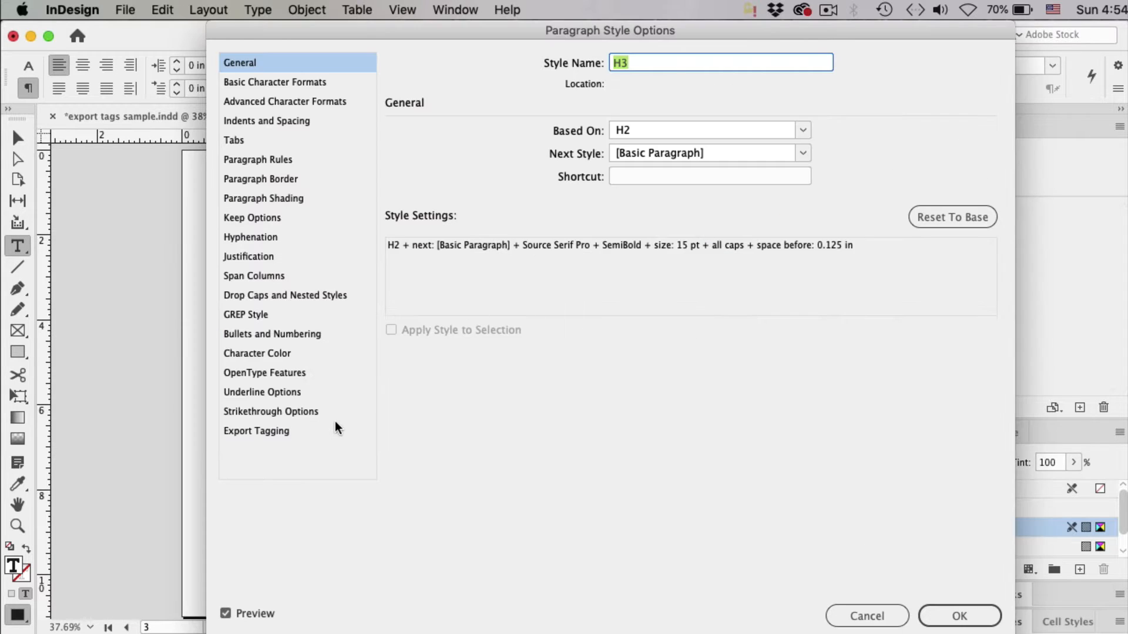
{"action": "left_click", "coordinate": [321, 433]}
{"action": "left_click", "coordinate": [465, 464]}
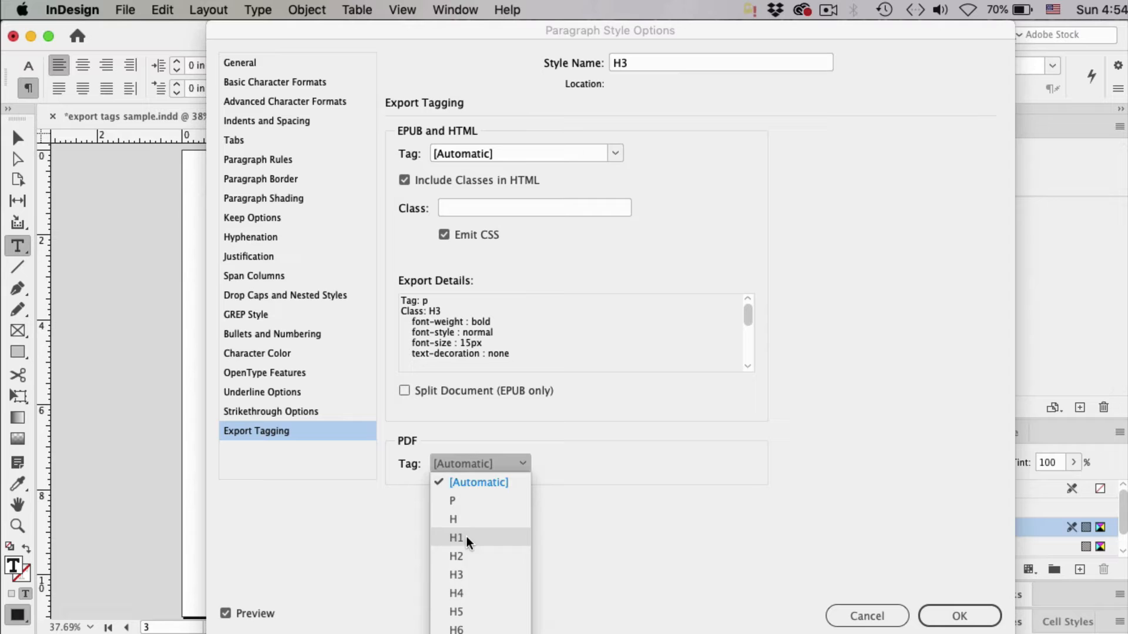
{"action": "left_click", "coordinate": [464, 575]}
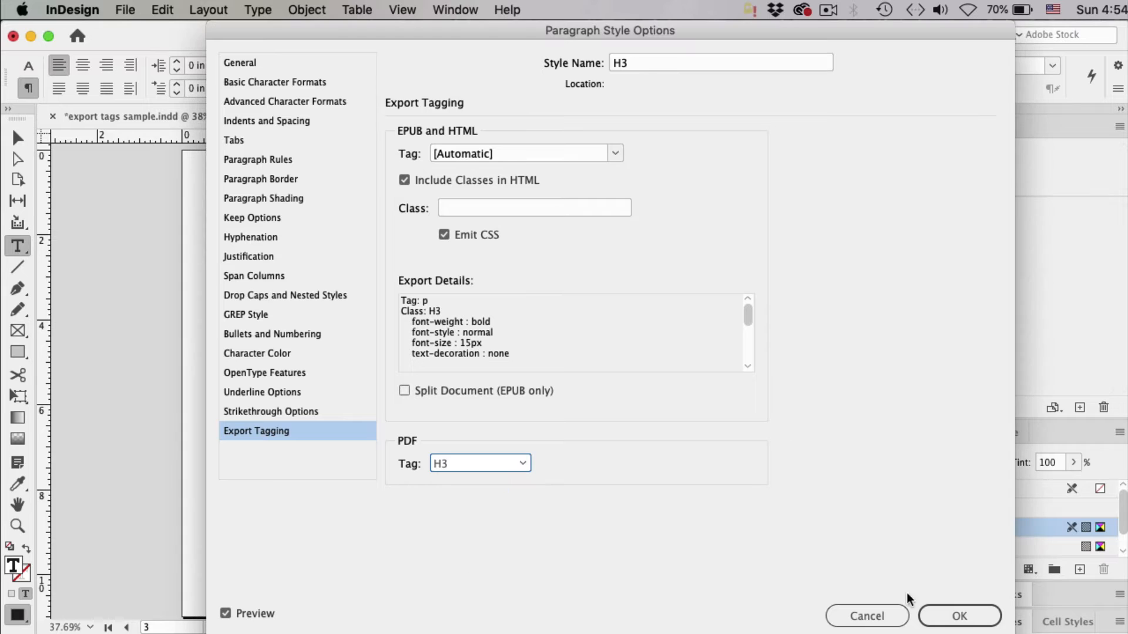
{"action": "left_click", "coordinate": [942, 617]}
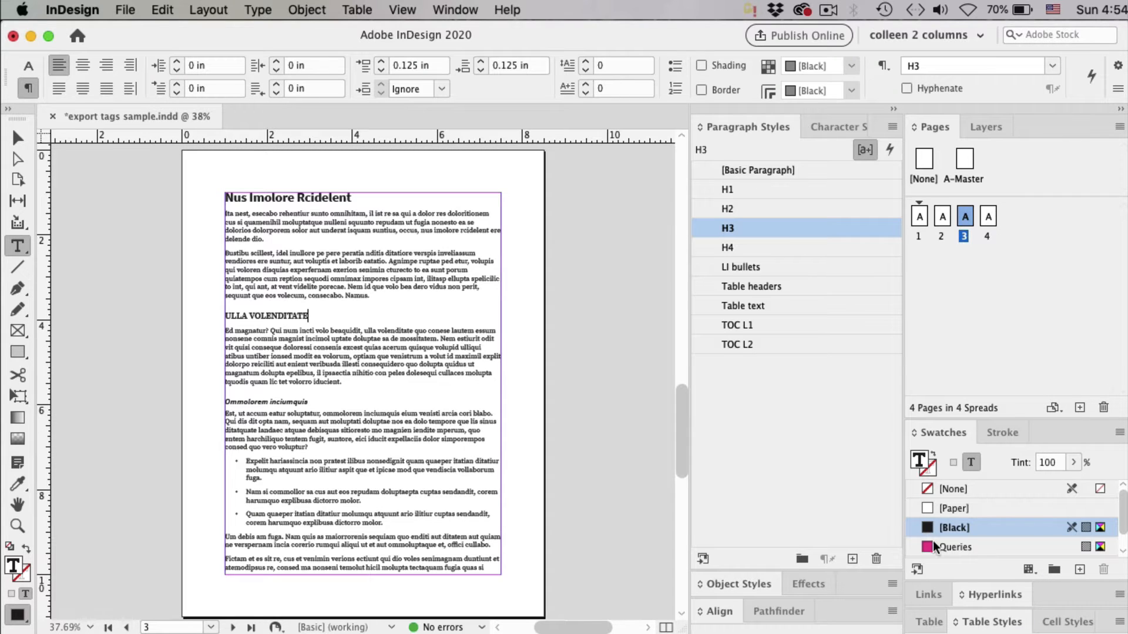
- Edit all export tags together, showing the PDF tags, and set the [Basic Paragraph] style's tag to P
{"action": "left_click", "coordinate": [891, 127]}
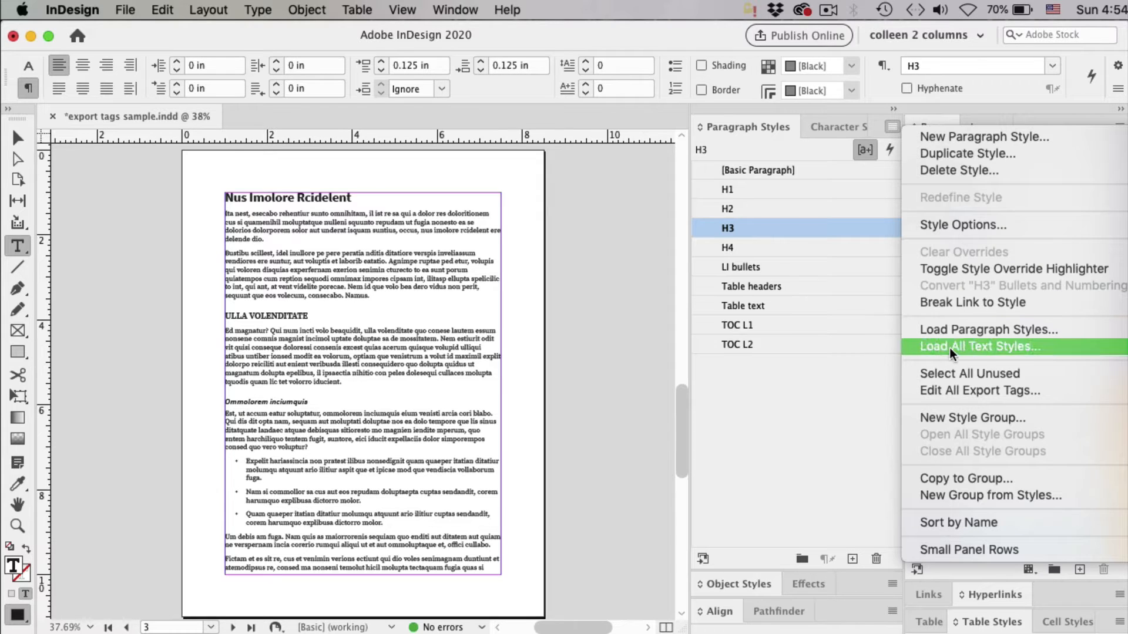
{"action": "left_click", "coordinate": [954, 390]}
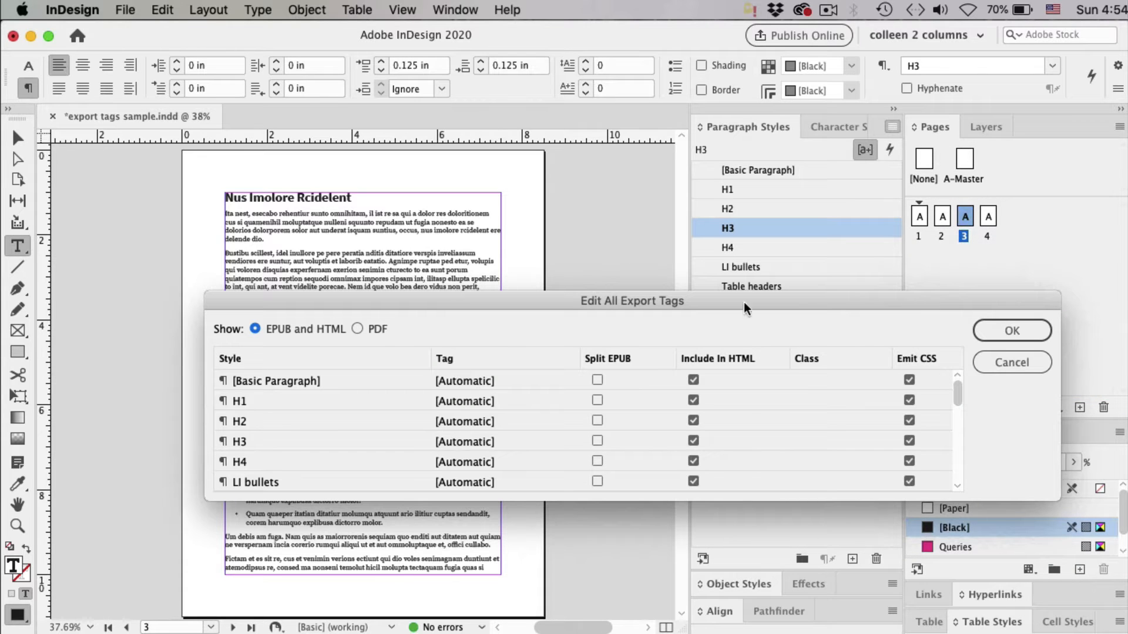
{"action": "left_click_drag", "start_coordinate": [391, 301], "coordinate": [307, 235]}
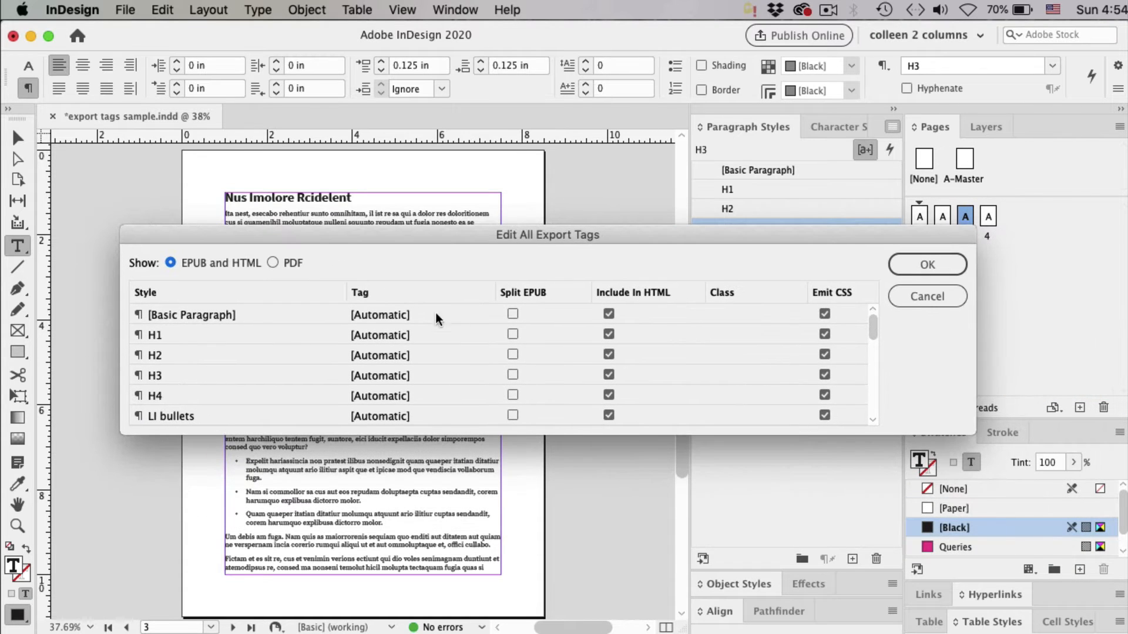
{"action": "left_click_drag", "start_coordinate": [967, 442], "coordinate": [970, 584]}
{"action": "left_click", "coordinate": [289, 265]}
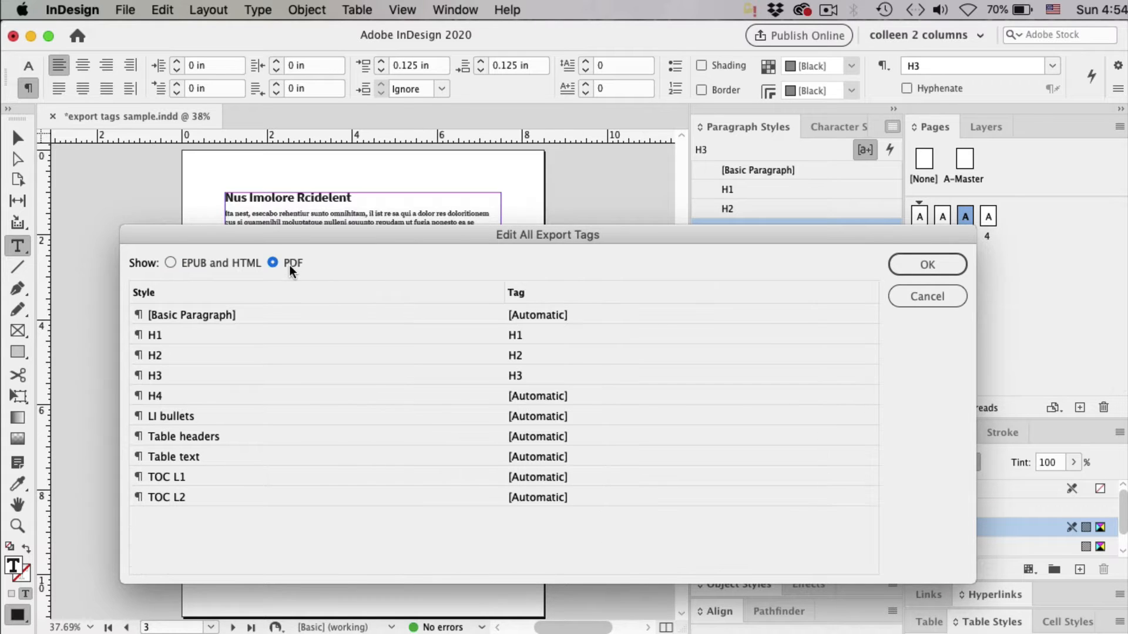
{"action": "left_click", "coordinate": [549, 316]}
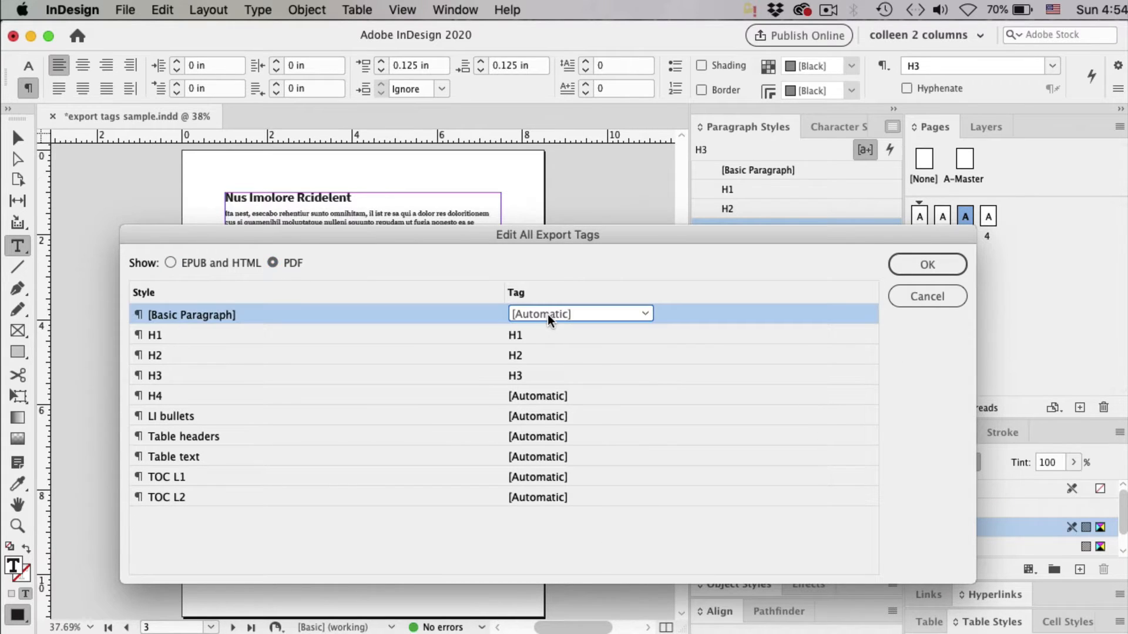
{"action": "left_click", "coordinate": [544, 314]}
{"action": "left_click", "coordinate": [543, 350]}
- Review the PDF tags of H1 to H3 and set the H4 style's tag to H4
{"action": "left_click", "coordinate": [556, 333]}
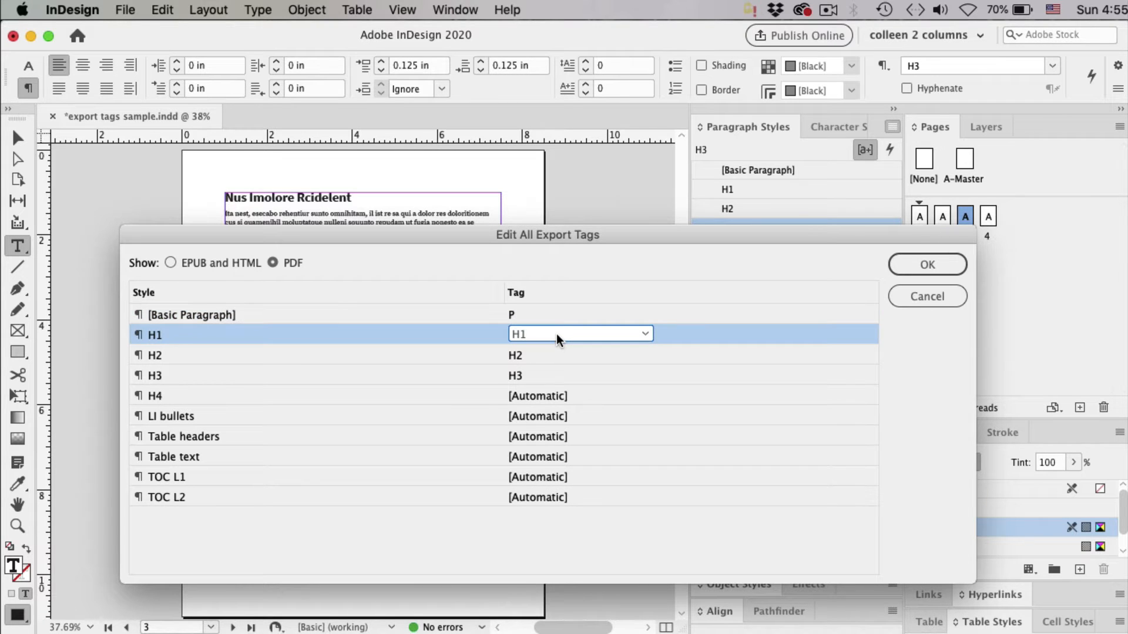
{"action": "left_click", "coordinate": [554, 356]}
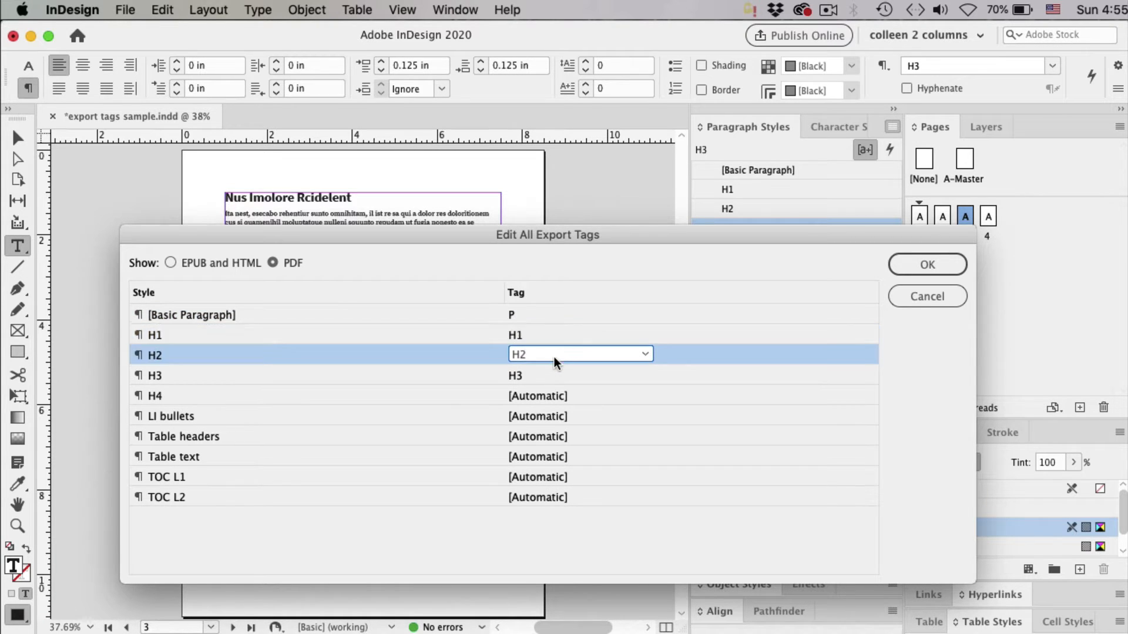
{"action": "left_click", "coordinate": [555, 378]}
{"action": "left_click", "coordinate": [554, 393]}
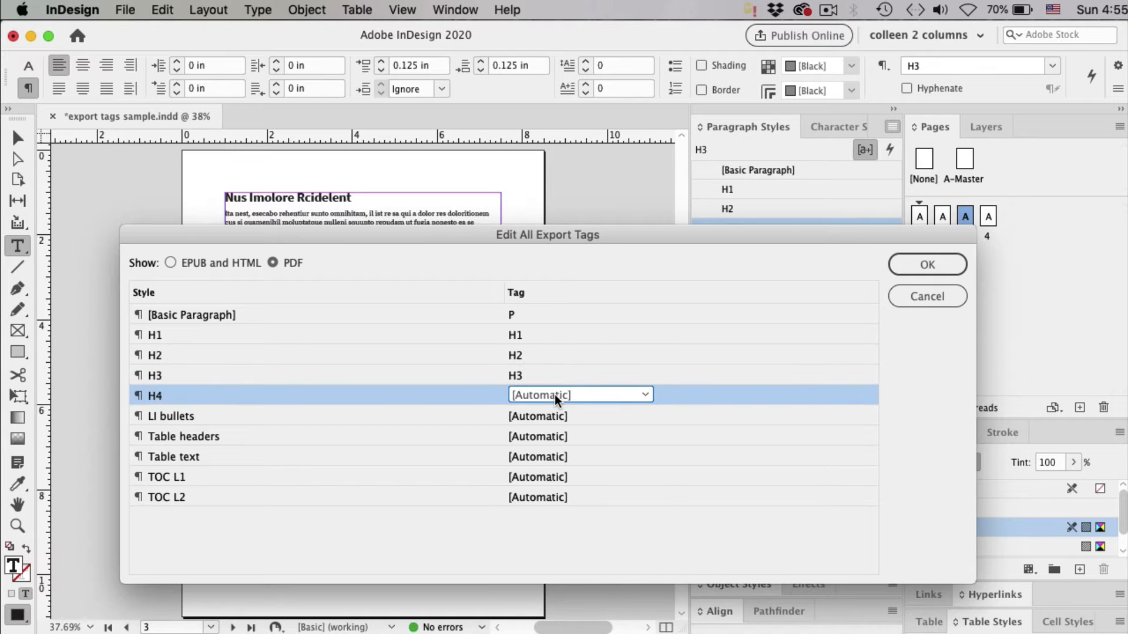
{"action": "left_click", "coordinate": [554, 394]}
{"action": "left_click", "coordinate": [553, 507]}
{"action": "left_click_drag", "start_coordinate": [622, 235], "coordinate": [598, 220]}
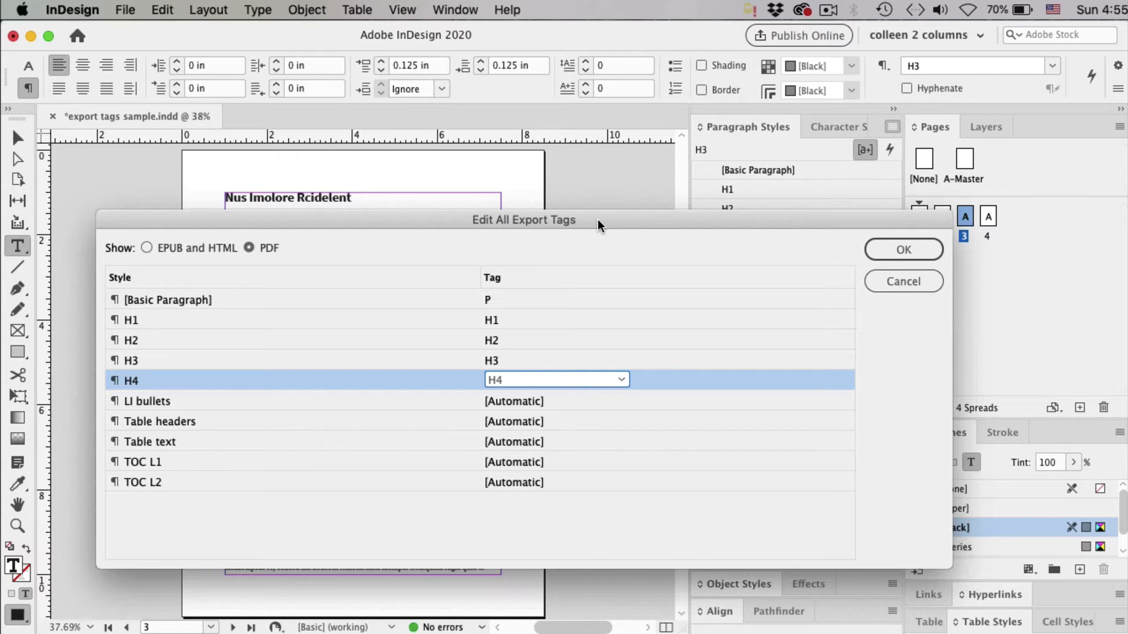
- Check the PDF tag choices for LI bullets, leave it on [Automatic], and apply the export tag changes
{"action": "left_click", "coordinate": [552, 407]}
{"action": "left_click", "coordinate": [566, 400]}
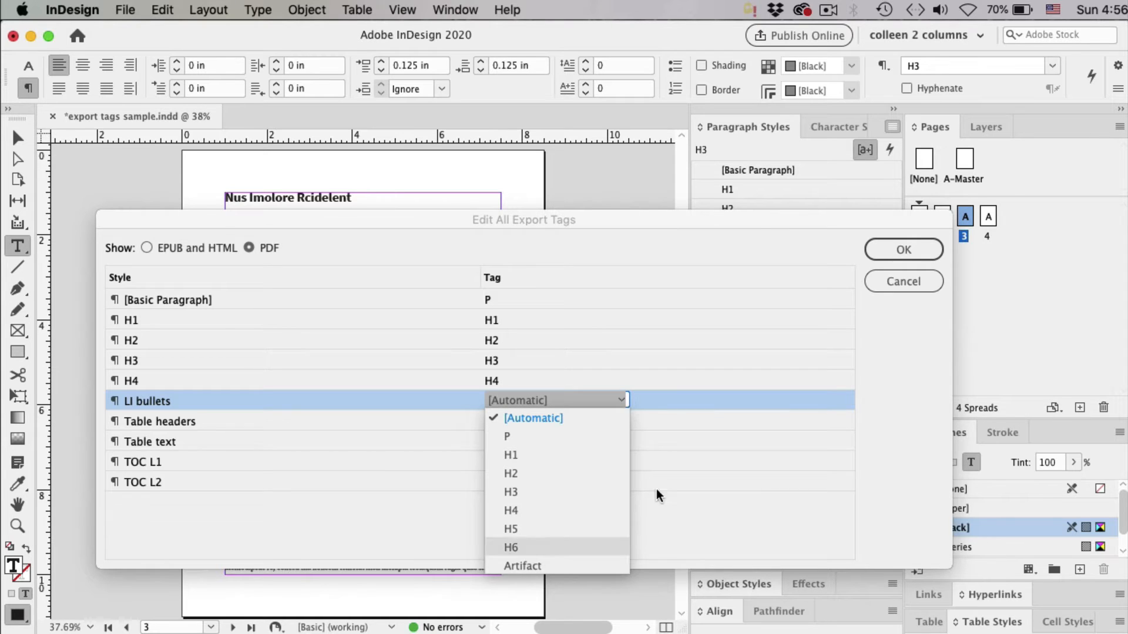
{"action": "left_click", "coordinate": [775, 381]}
{"action": "left_click", "coordinate": [904, 249]}
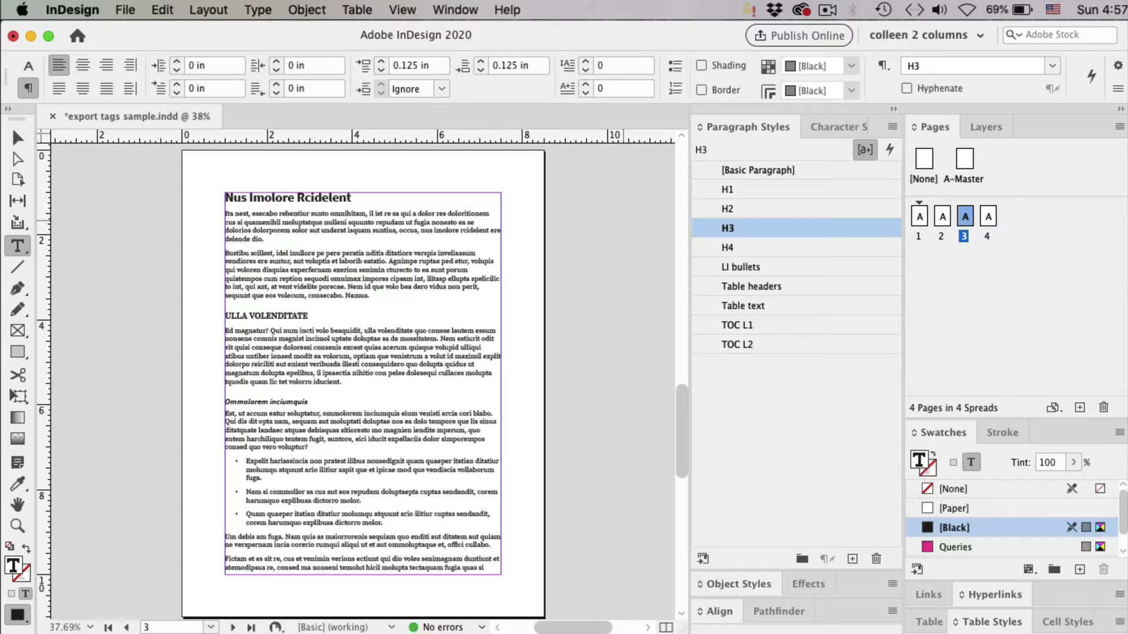
- Export all pages to the Desktop as the tagged interactive PDF "export tags sample.pdf"
{"action": "key", "text": "super+e"}
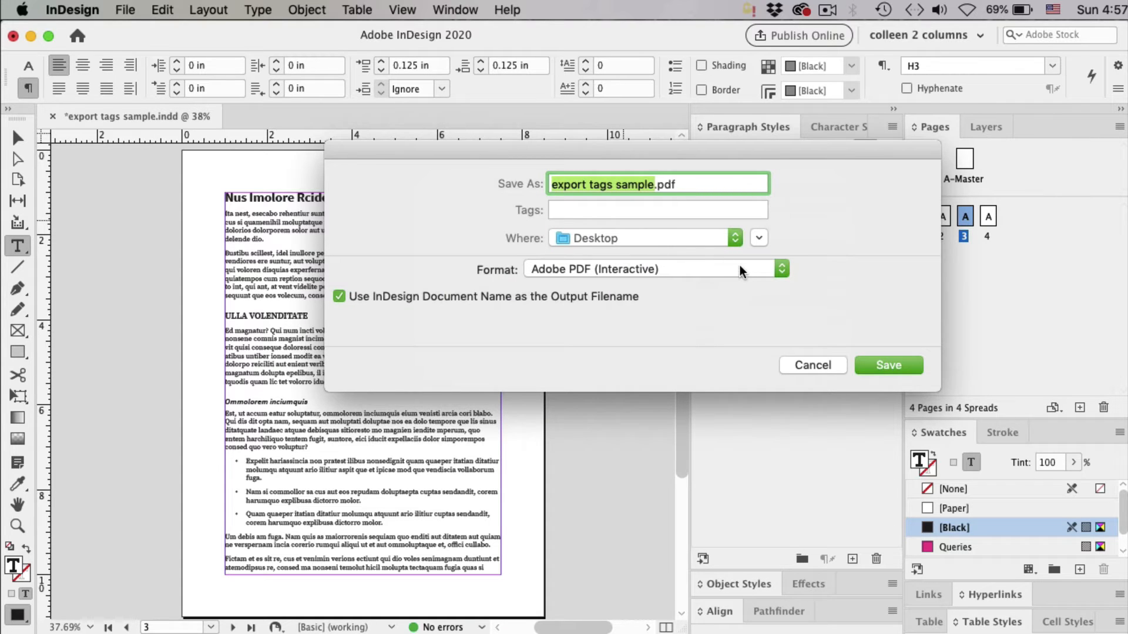
{"action": "left_click", "coordinate": [870, 364]}
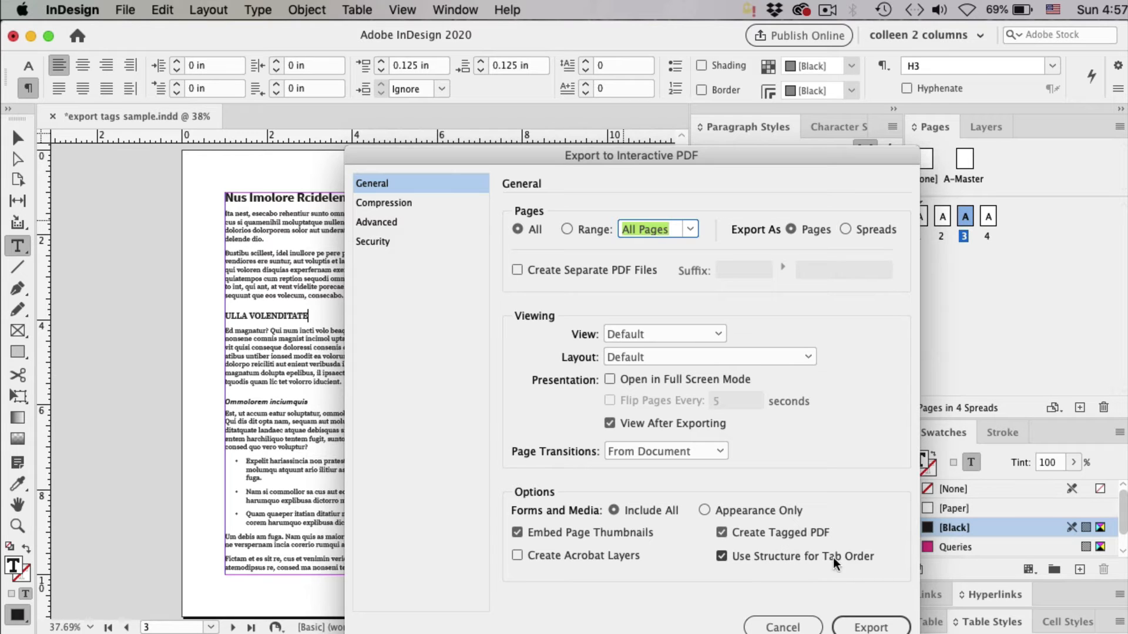
{"action": "left_click", "coordinate": [862, 626]}
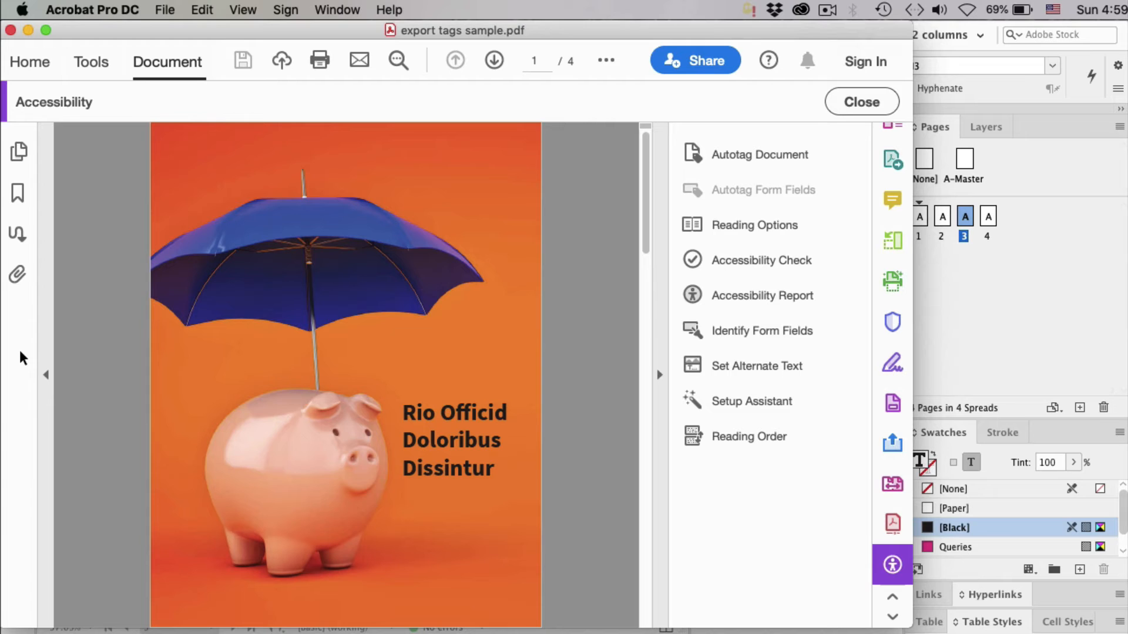
- In Acrobat Pro DC, reset the navigation panes and show the document's Tags
{"action": "right_click", "coordinate": [22, 357]}
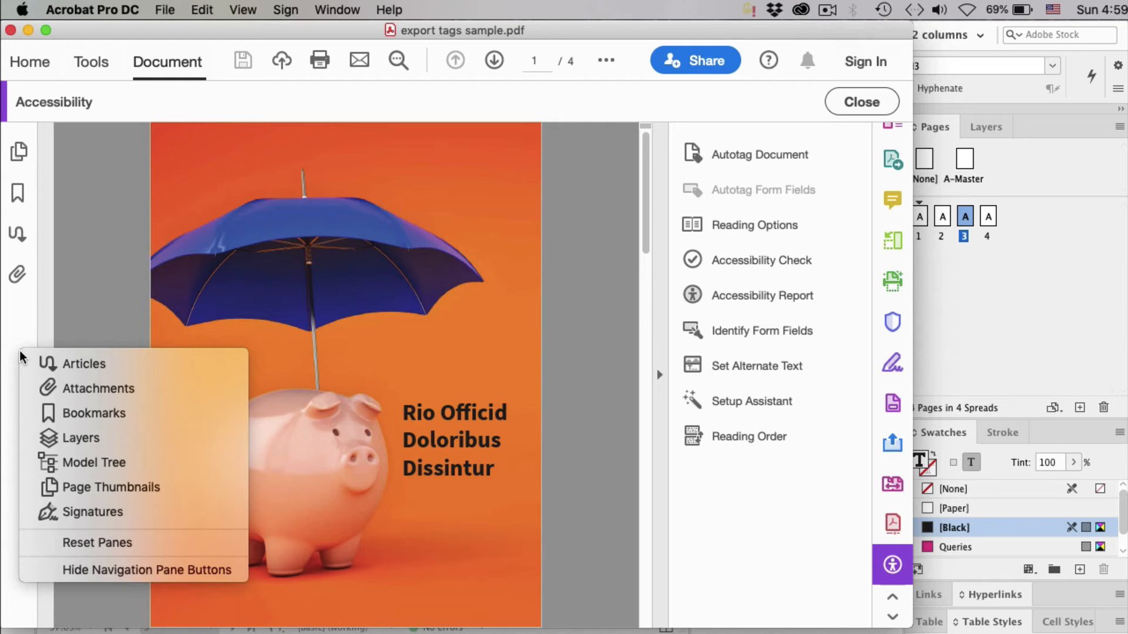
{"action": "left_click", "coordinate": [81, 550]}
{"action": "right_click", "coordinate": [23, 289]}
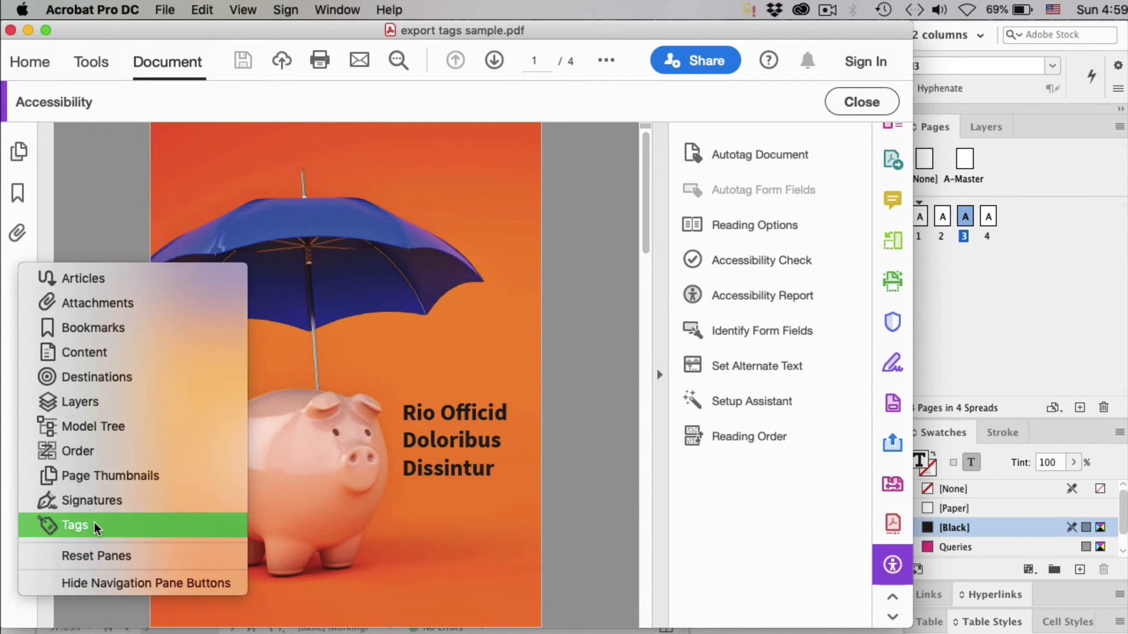
{"action": "left_click", "coordinate": [97, 515]}
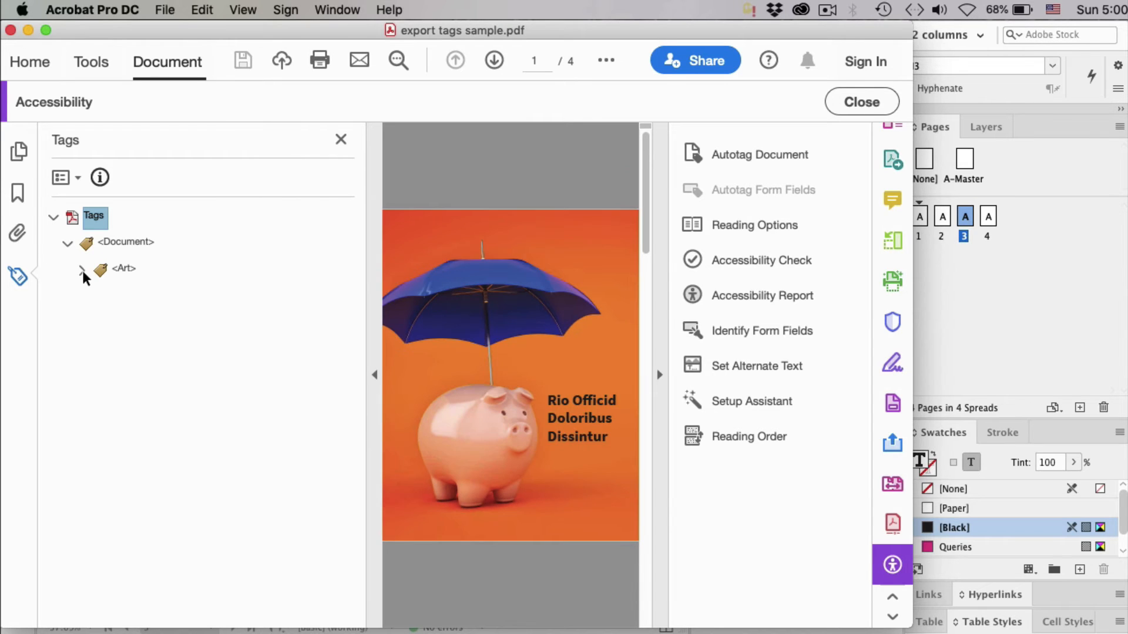
- Expand the Art tag and its first Sect, highlight that section's content on the page, and hide the accessibility tools to enlarge the view
{"action": "left_click", "coordinate": [82, 271]}
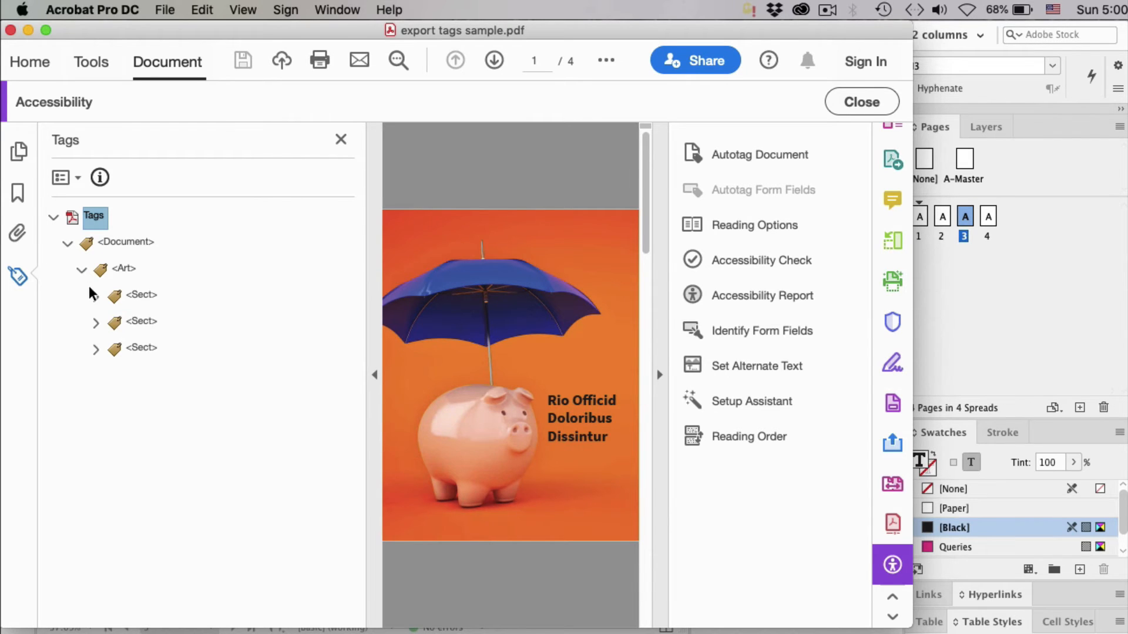
{"action": "left_click", "coordinate": [96, 297]}
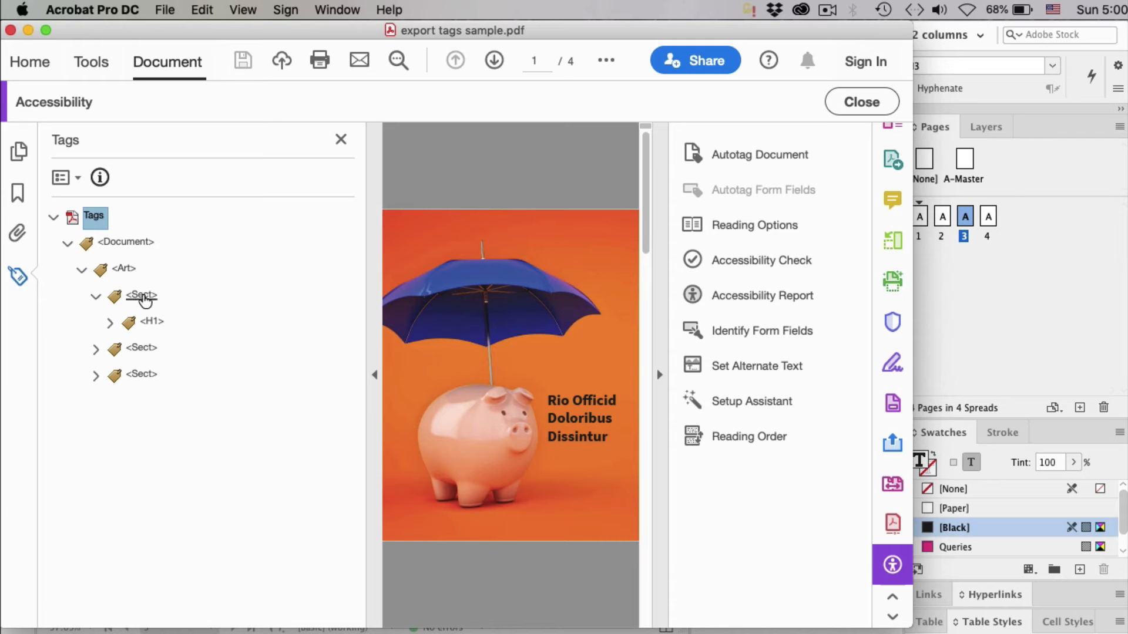
{"action": "left_click", "coordinate": [142, 296]}
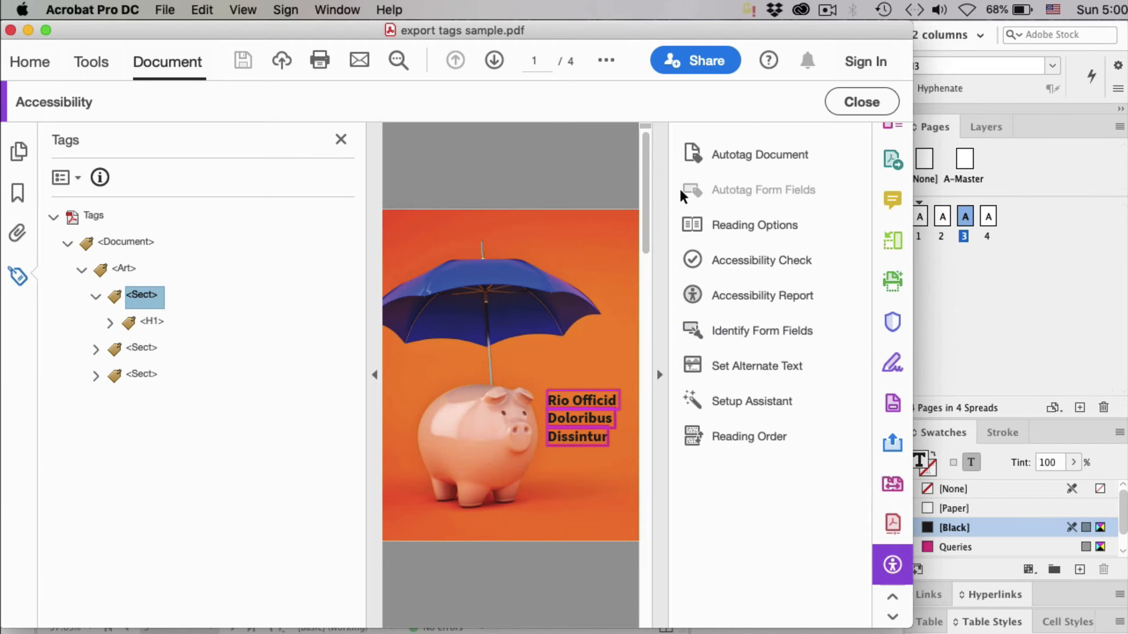
{"action": "left_click", "coordinate": [659, 198]}
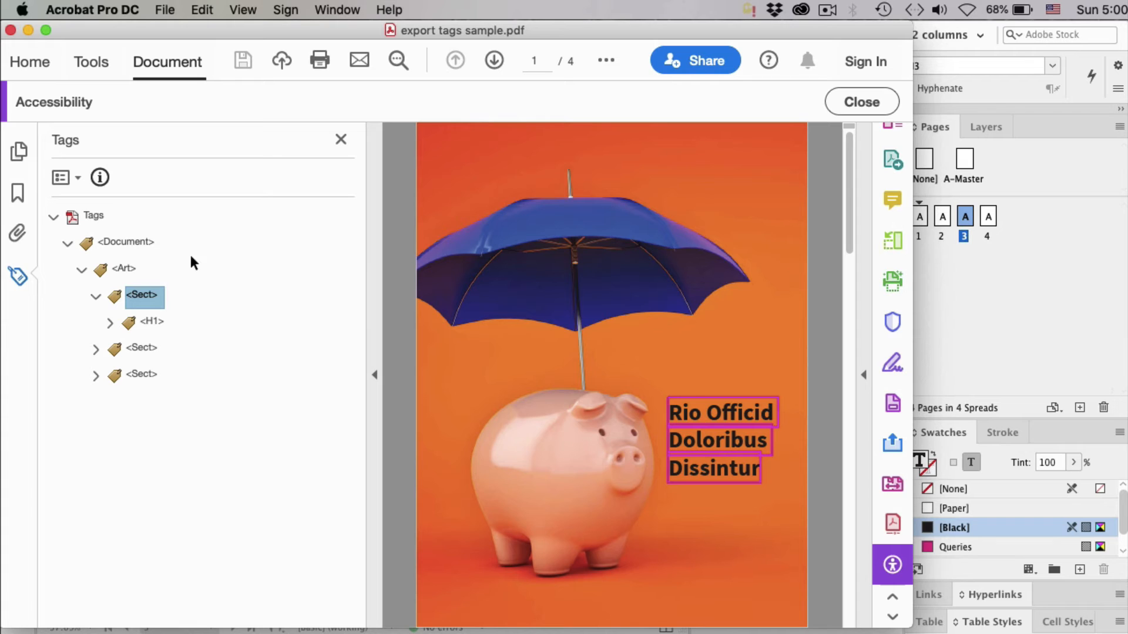
- Expand the second and third Sect tags, then highlight the cover's H1 tag and check the text lines inside it
{"action": "left_click", "coordinate": [97, 351]}
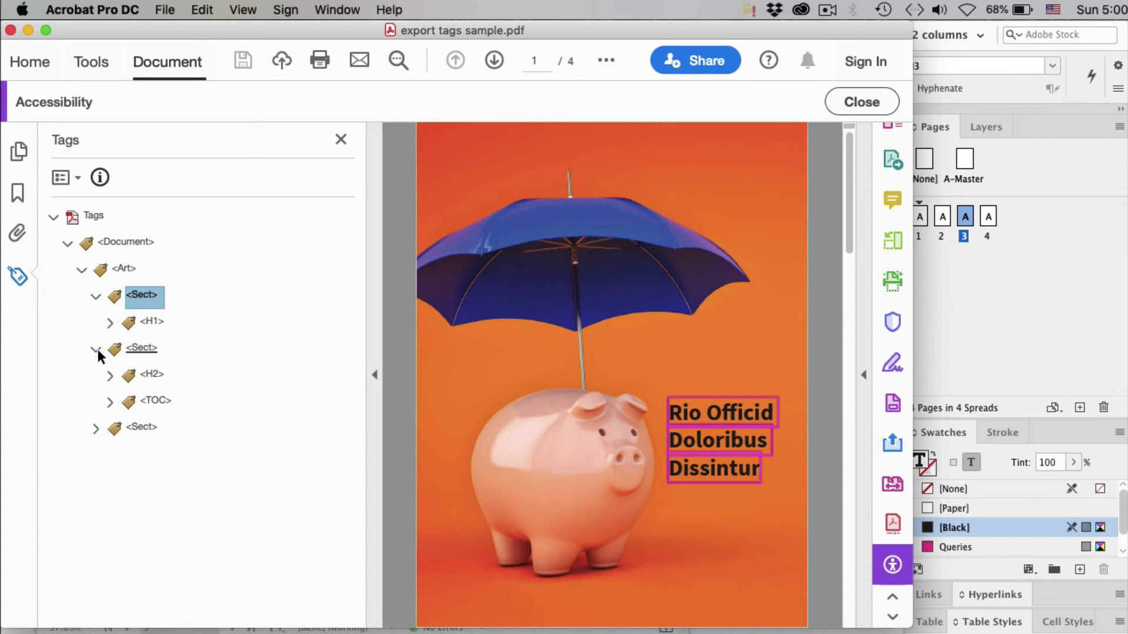
{"action": "left_click", "coordinate": [96, 428]}
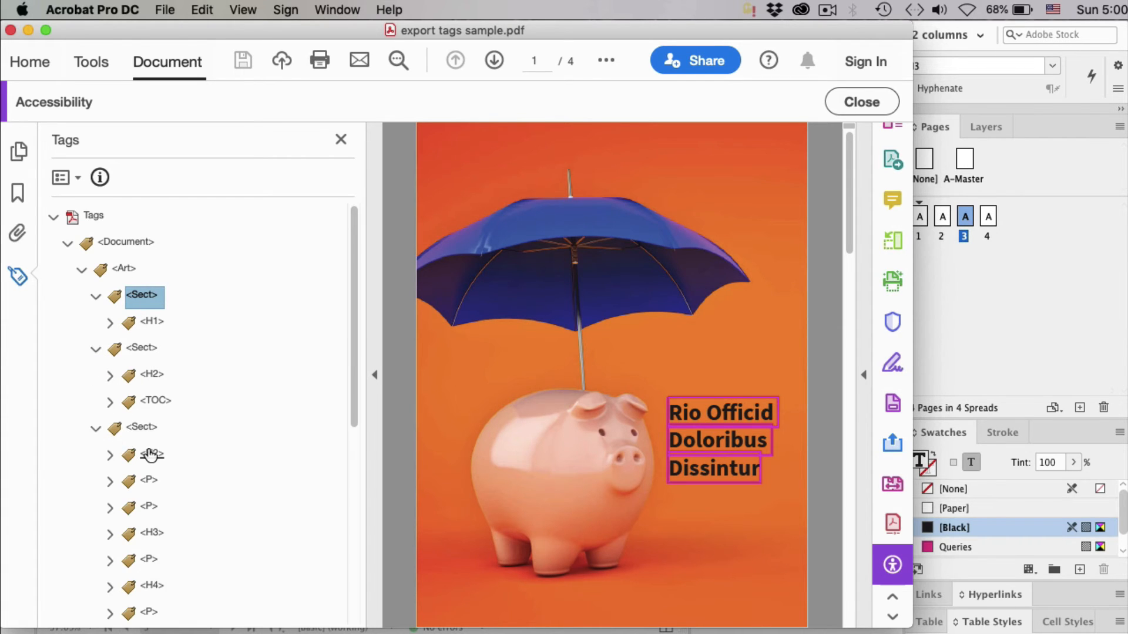
{"action": "left_click", "coordinate": [150, 453]}
{"action": "left_click", "coordinate": [152, 323]}
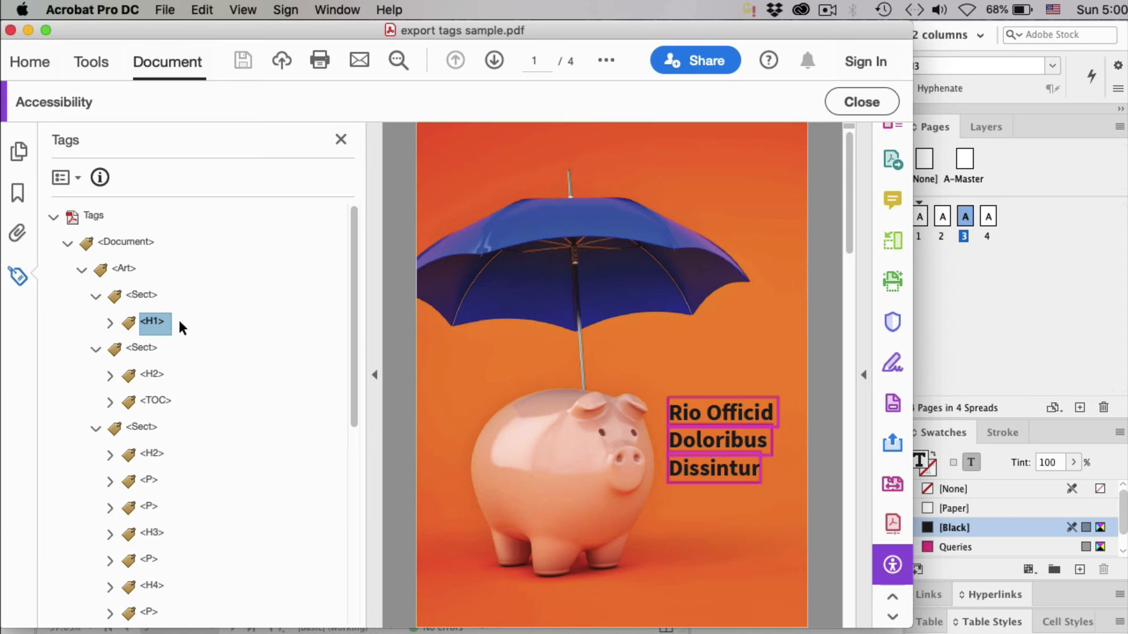
{"action": "left_click", "coordinate": [110, 323]}
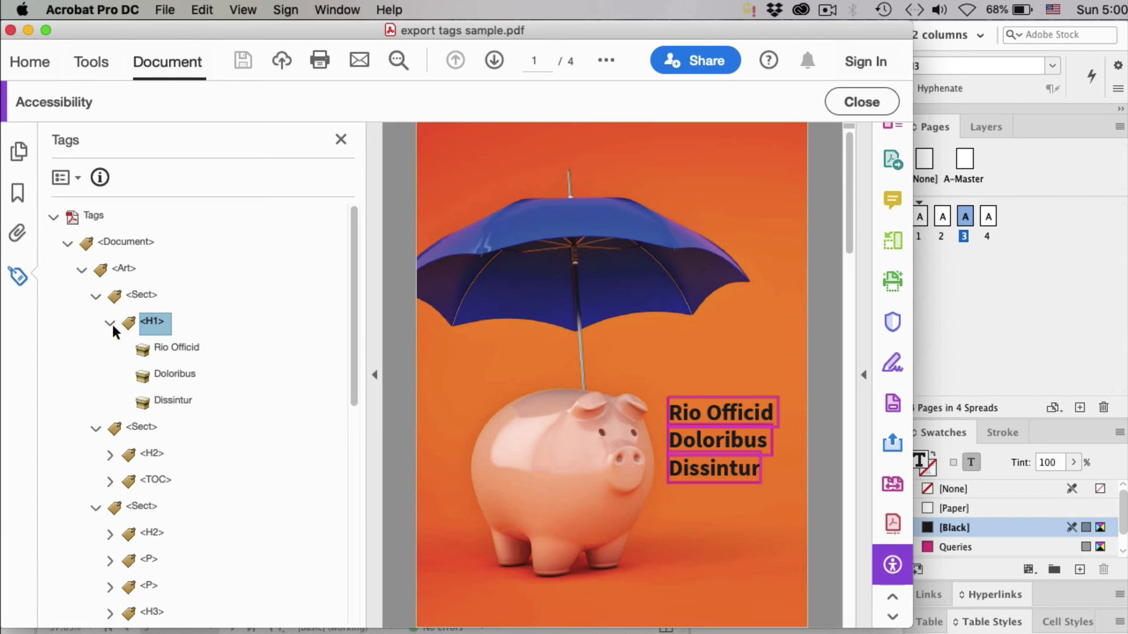
{"action": "left_click", "coordinate": [112, 324]}
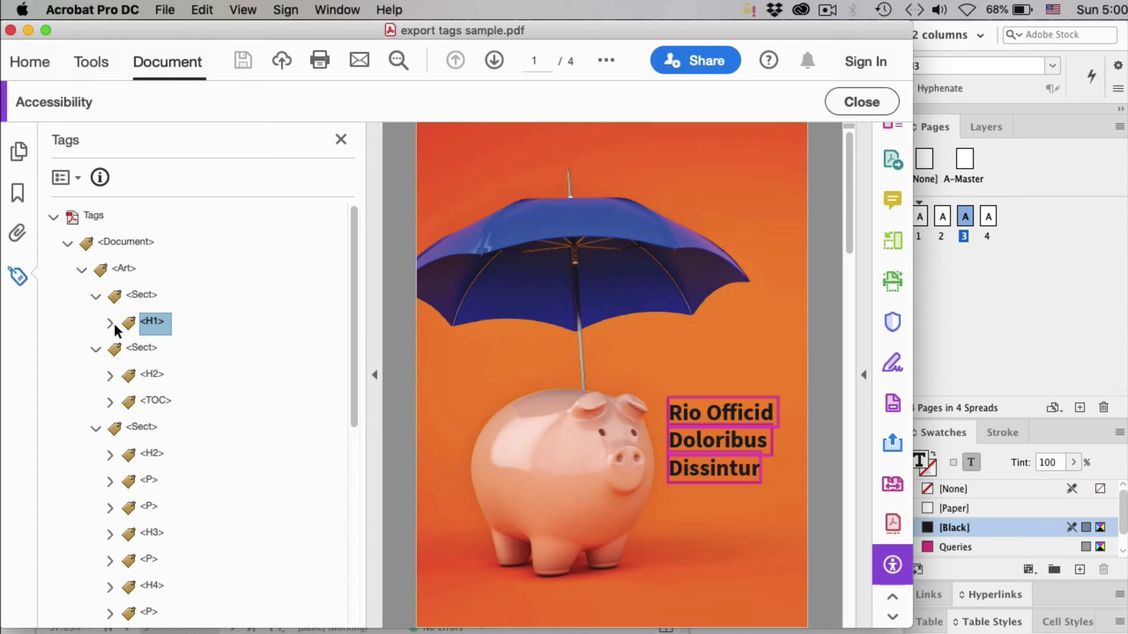
- Highlight the Contents page's H2 tag and examine the TOC tag's structure down to its first TOCI entry
{"action": "left_click", "coordinate": [155, 381]}
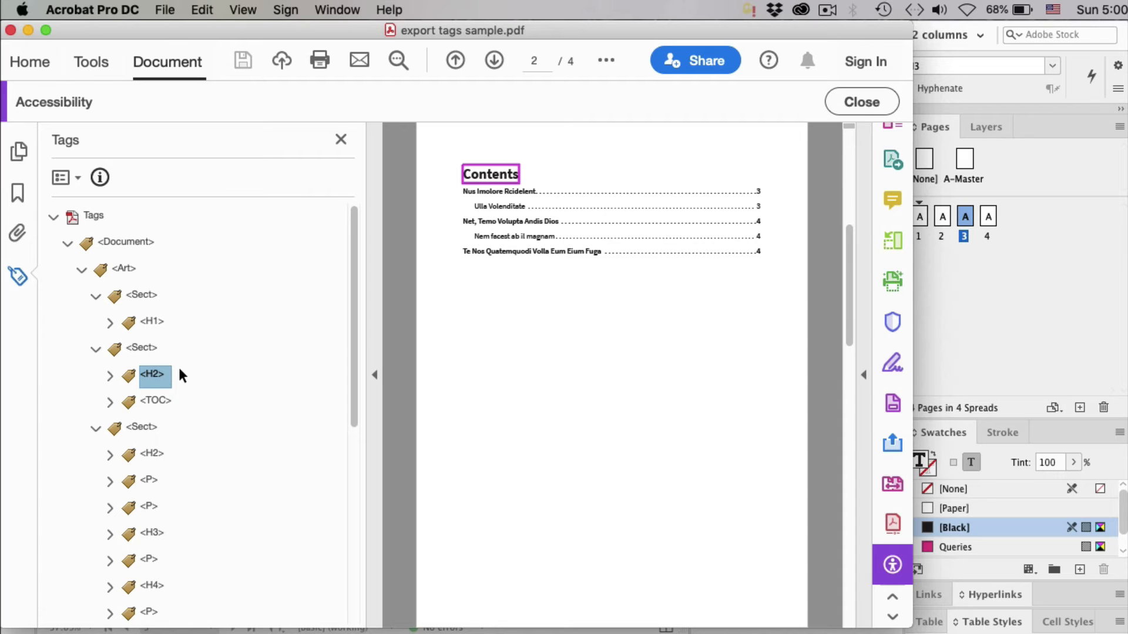
{"action": "left_click", "coordinate": [110, 403]}
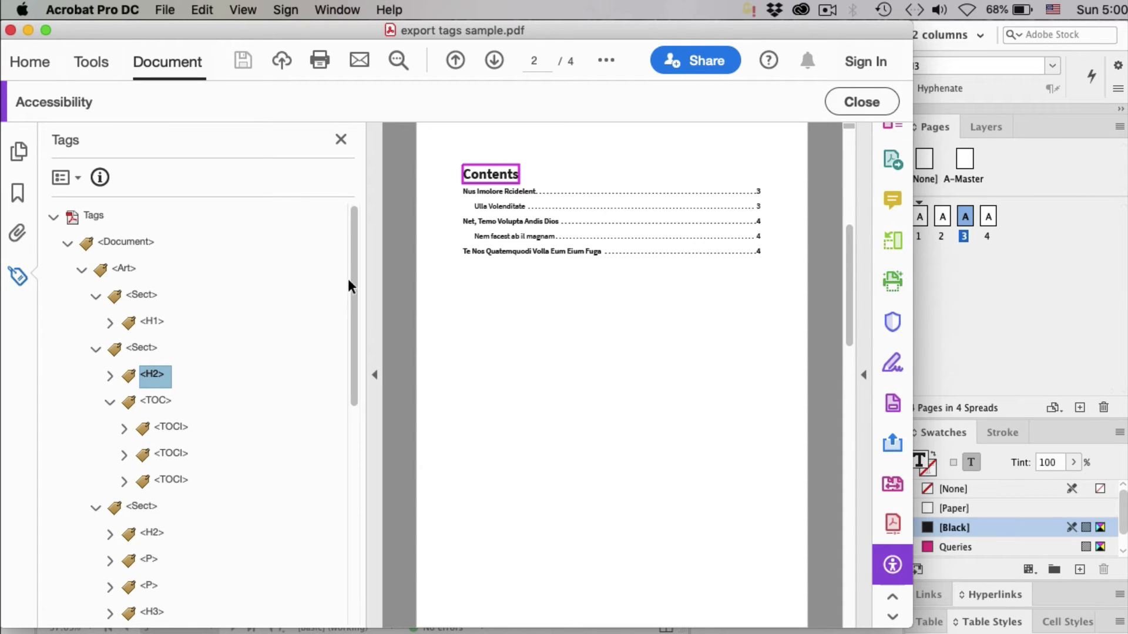
{"action": "left_click_drag", "start_coordinate": [350, 273], "coordinate": [346, 331]}
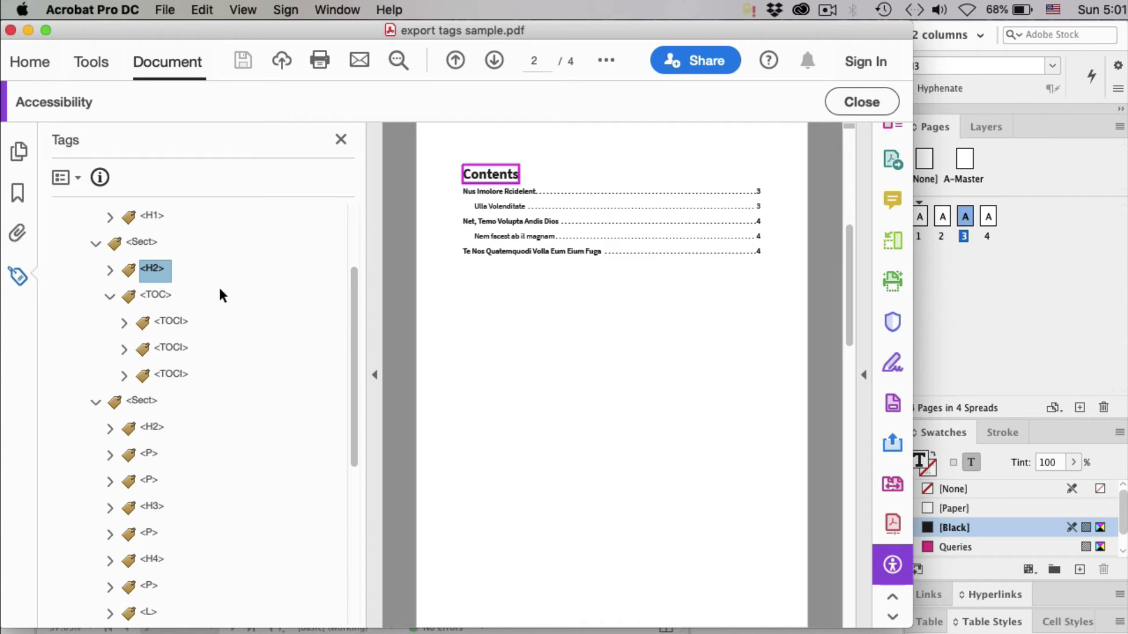
{"action": "left_click", "coordinate": [125, 321]}
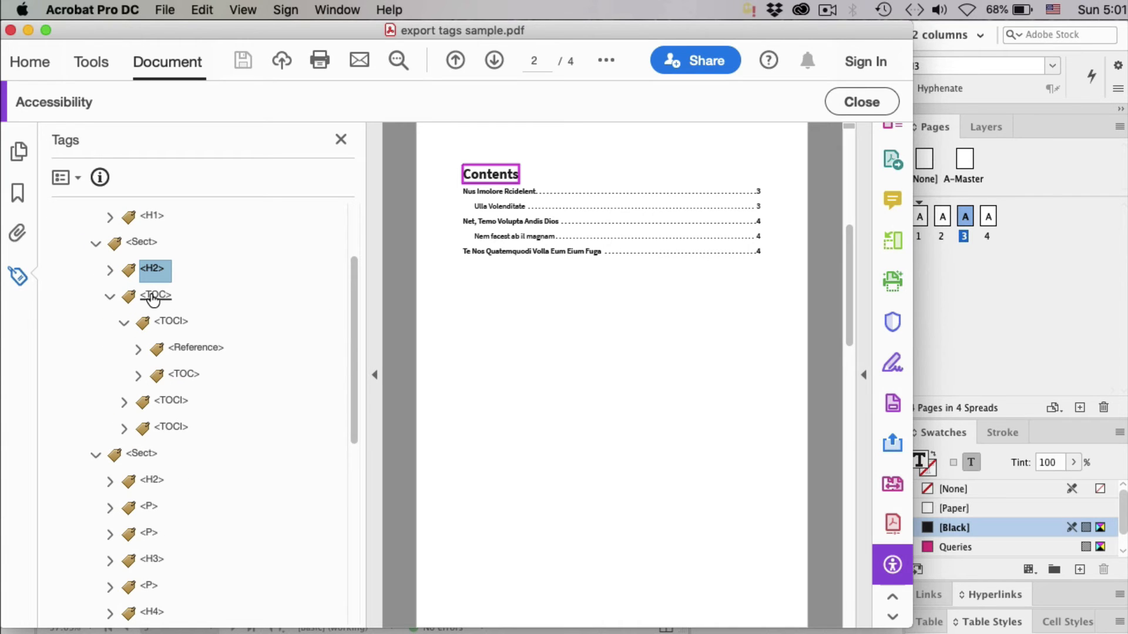
{"action": "left_click", "coordinate": [125, 321]}
- Step through the third Sect's tags from its first H2 to the L tag, comparing each with its highlighted content
{"action": "left_click", "coordinate": [152, 427]}
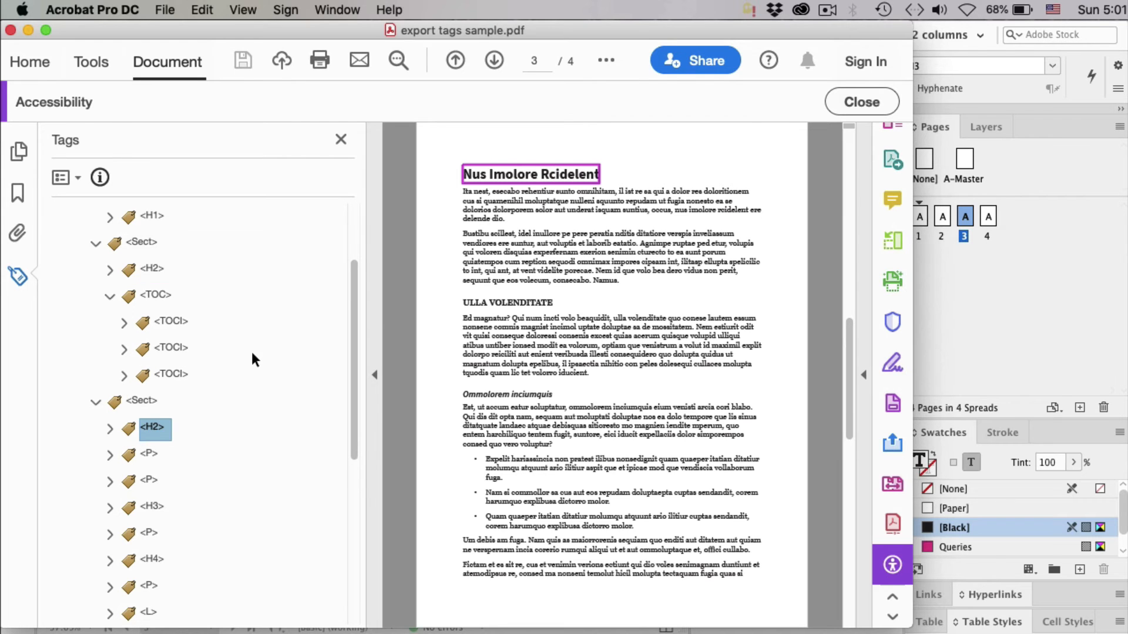
{"action": "left_click_drag", "start_coordinate": [352, 327], "coordinate": [350, 402]}
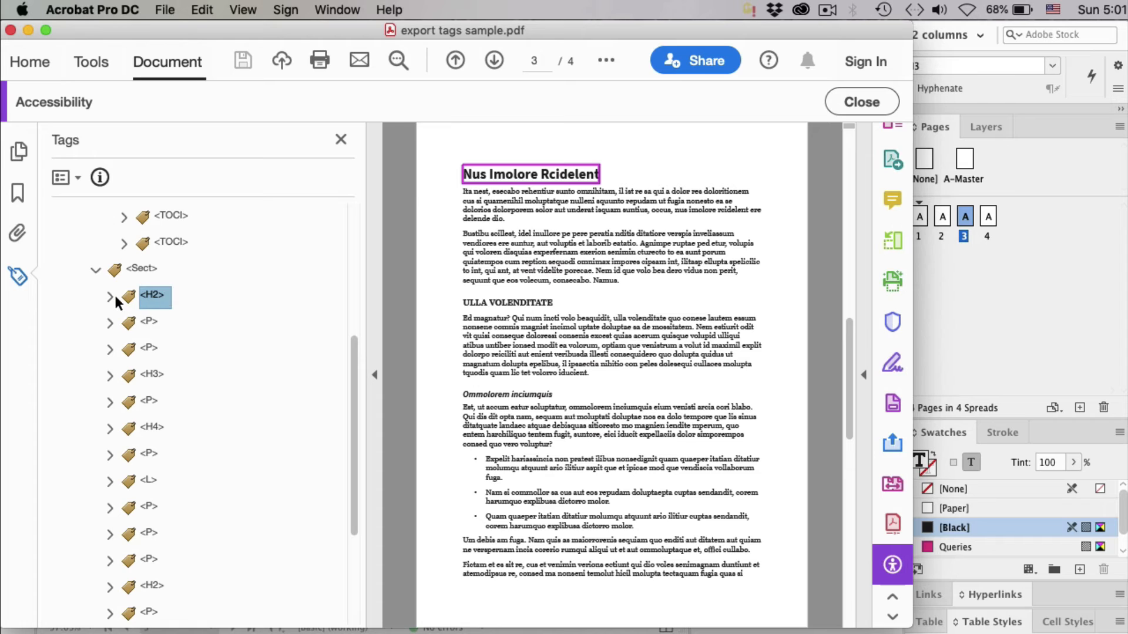
{"action": "left_click", "coordinate": [144, 331]}
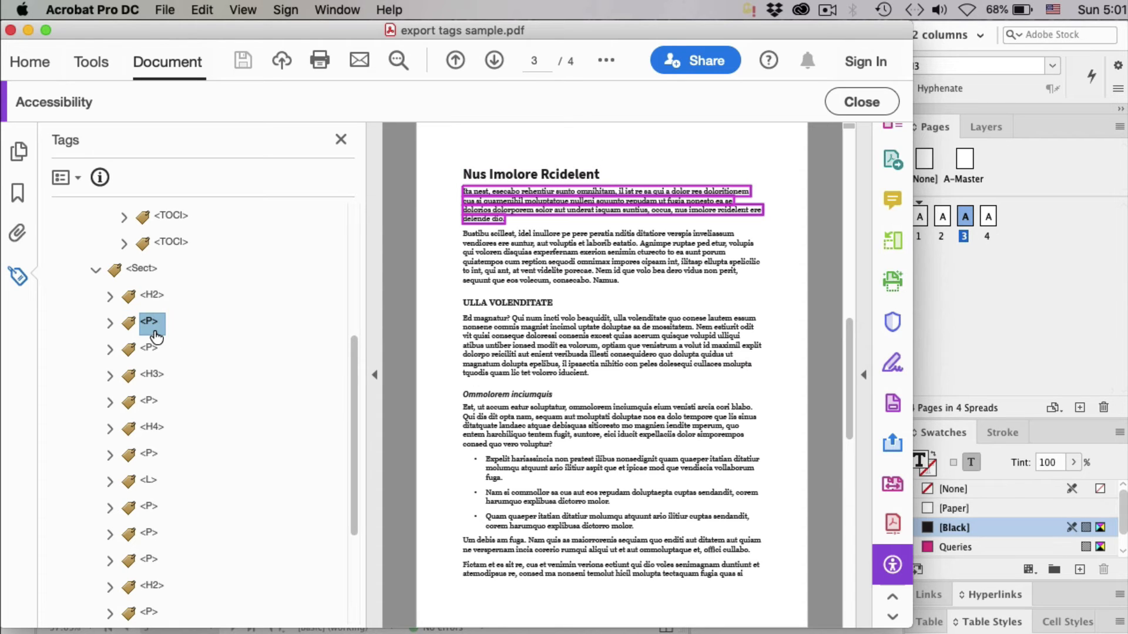
{"action": "key", "text": "Down"}
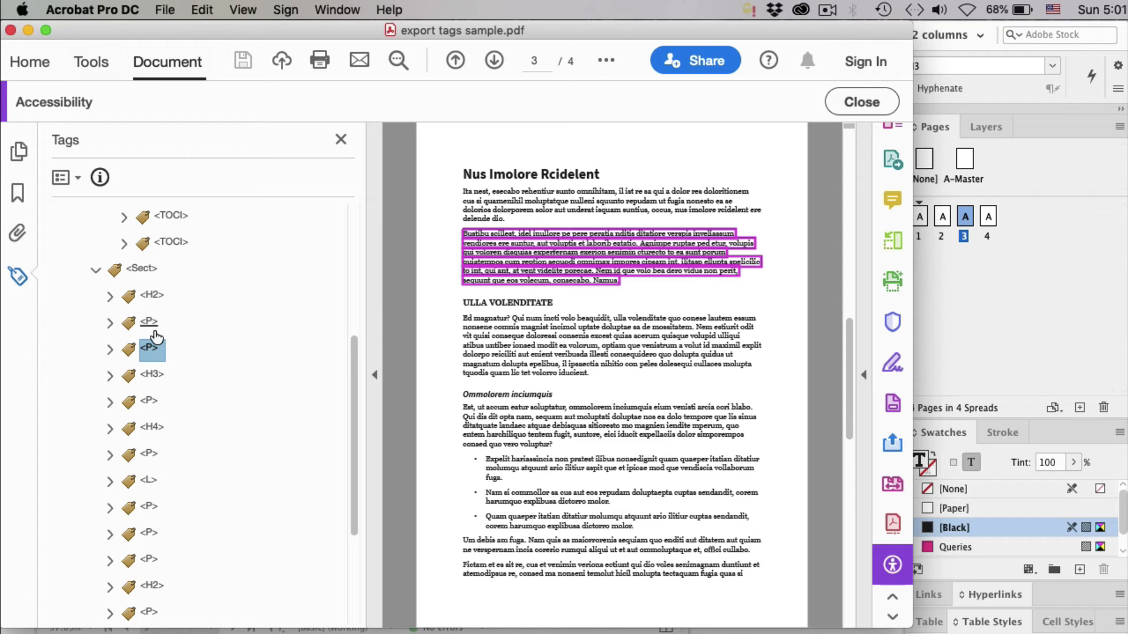
{"action": "key", "text": "Down"}
{"action": "key", "text": "Down"}
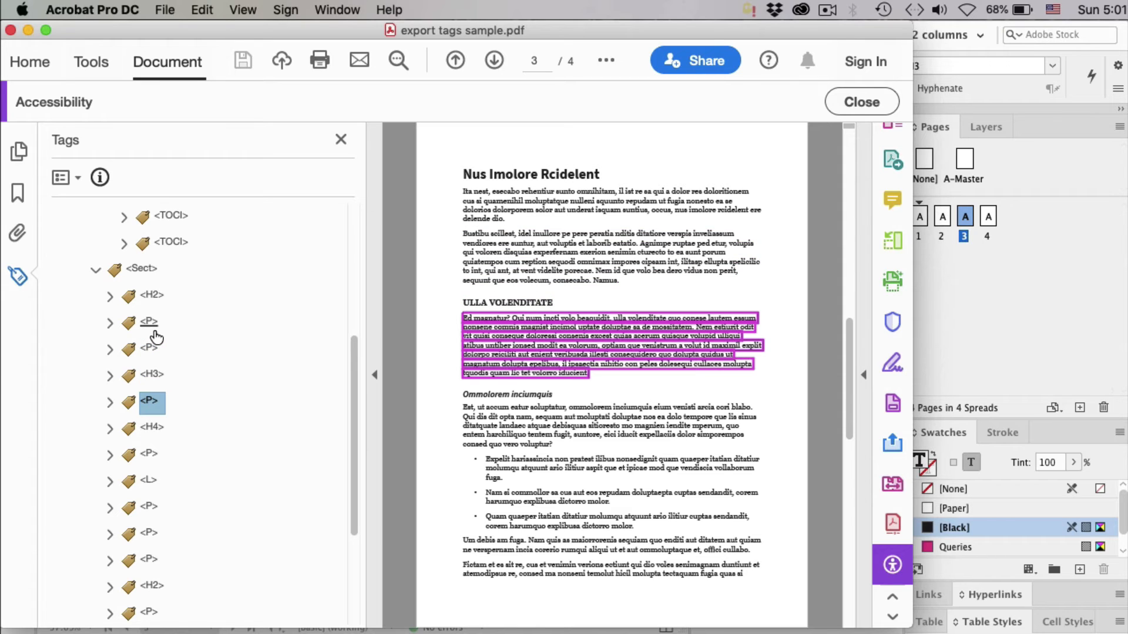
{"action": "key", "text": "Down"}
{"action": "key", "text": "Down"}
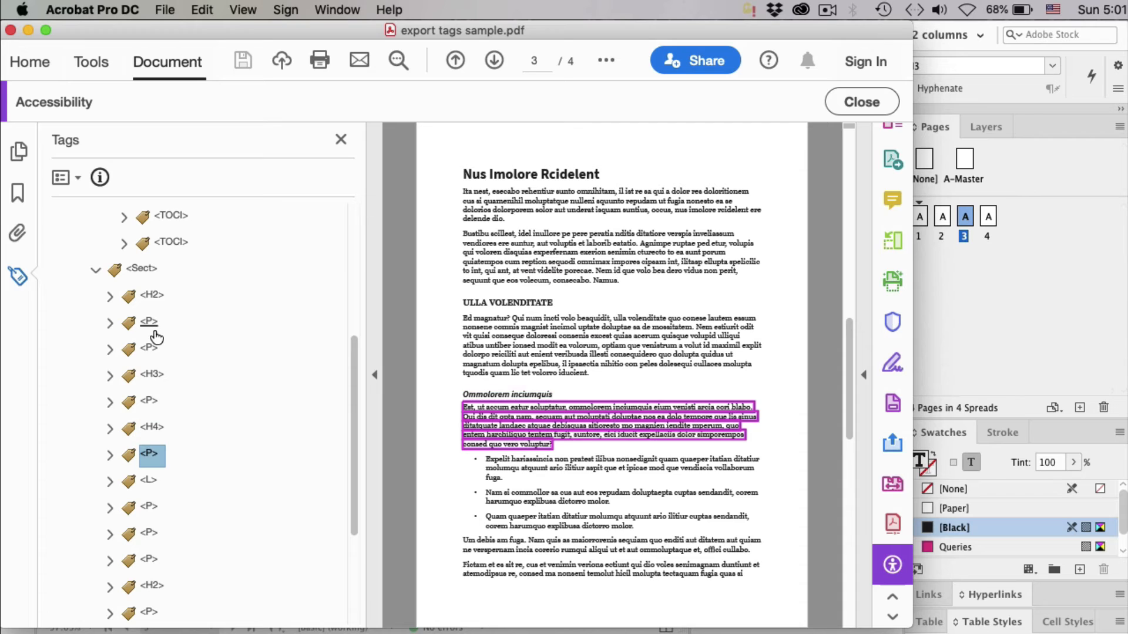
{"action": "key", "text": "Down"}
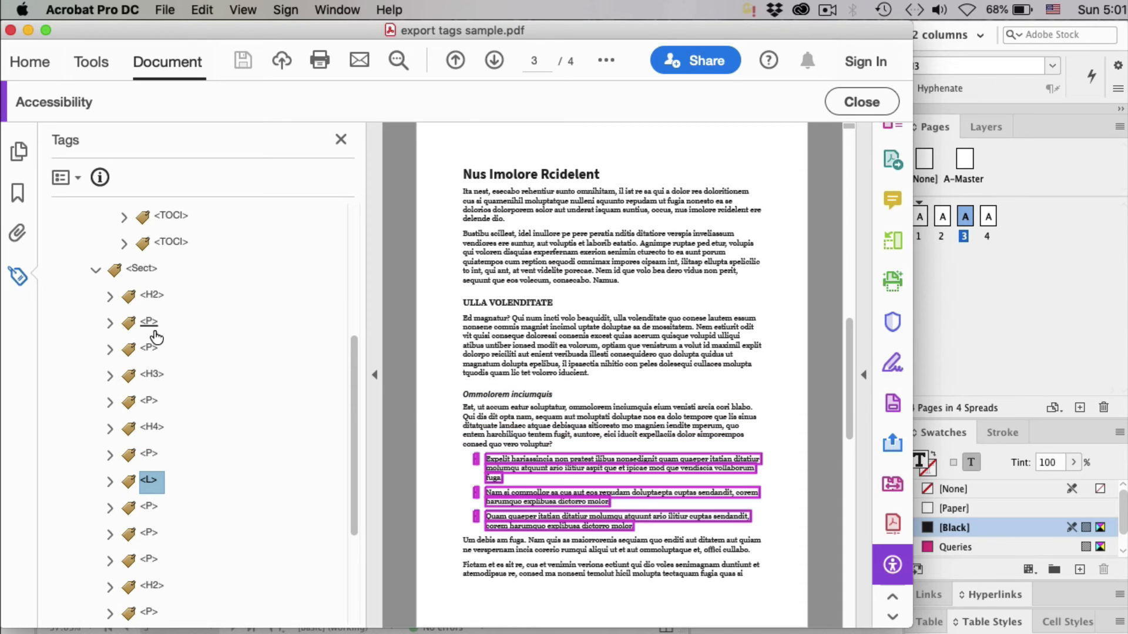
- Expand the L tag, step through its LI items, and inspect the first item's Lbl and LBody tags
{"action": "left_click", "coordinate": [110, 481]}
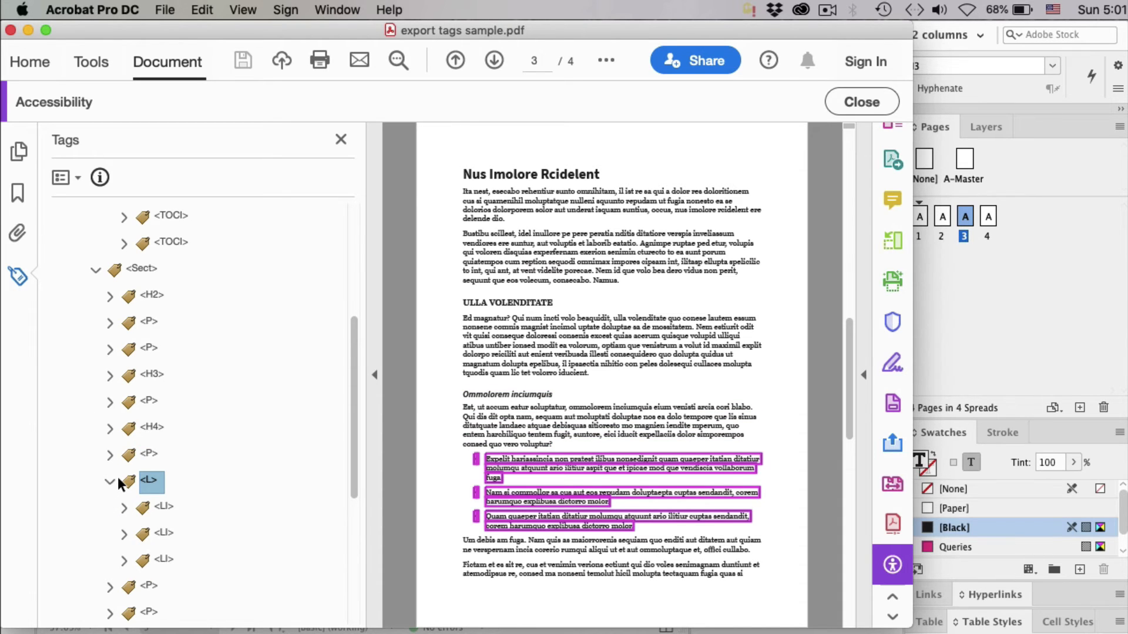
{"action": "key", "text": "Down"}
{"action": "key", "text": "Down"}
{"action": "key", "text": "Down"}
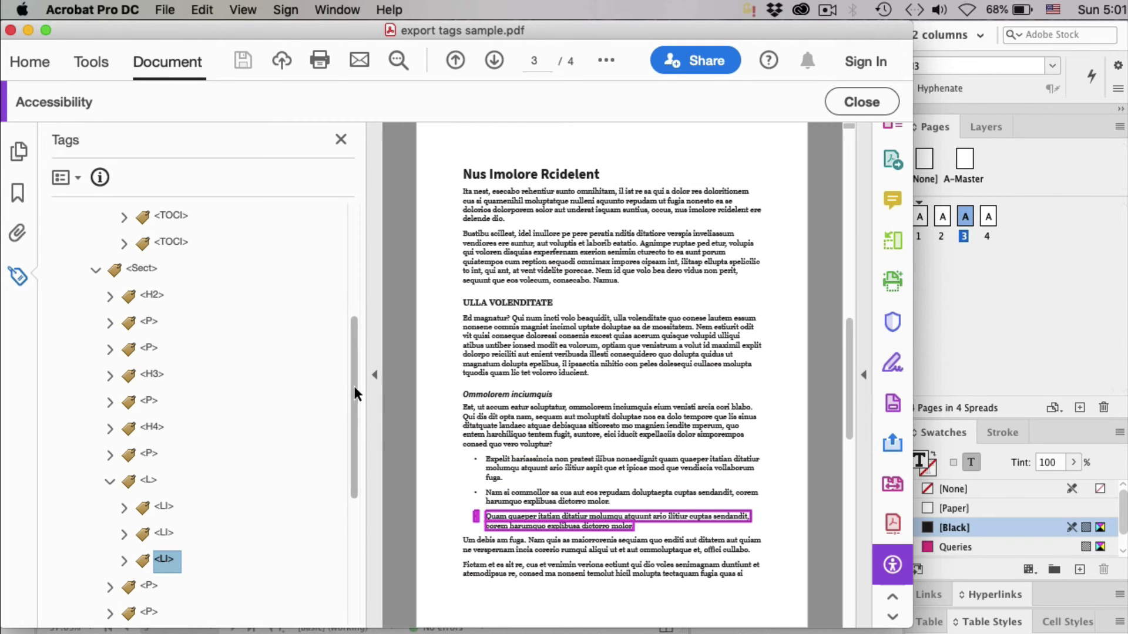
{"action": "left_click_drag", "start_coordinate": [354, 387], "coordinate": [350, 419]}
{"action": "left_click", "coordinate": [124, 455]}
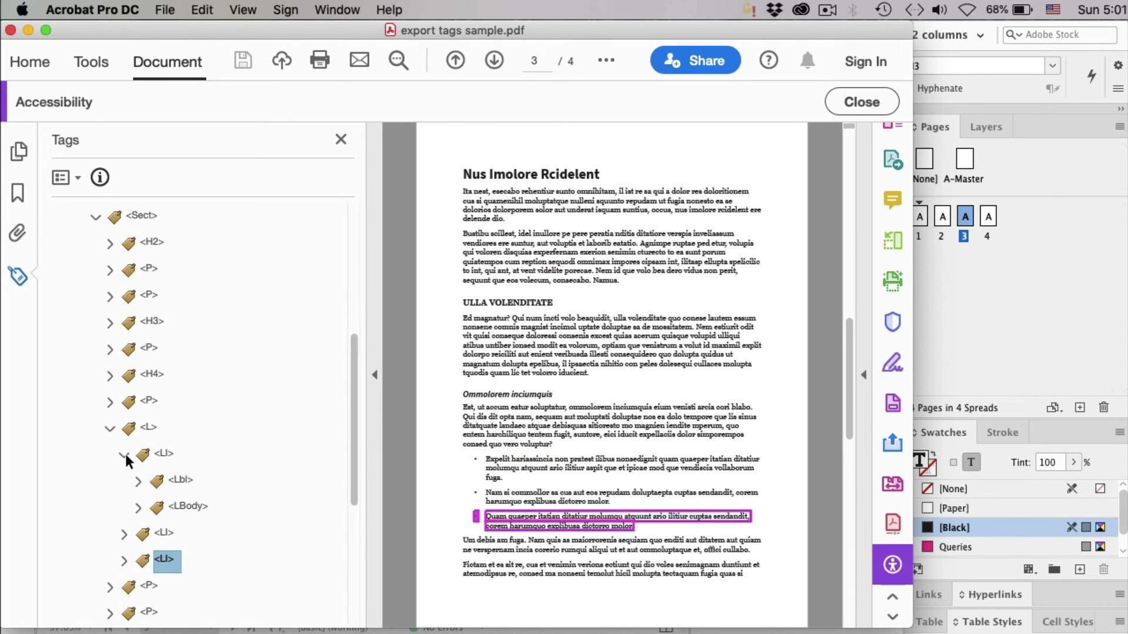
{"action": "left_click", "coordinate": [181, 481]}
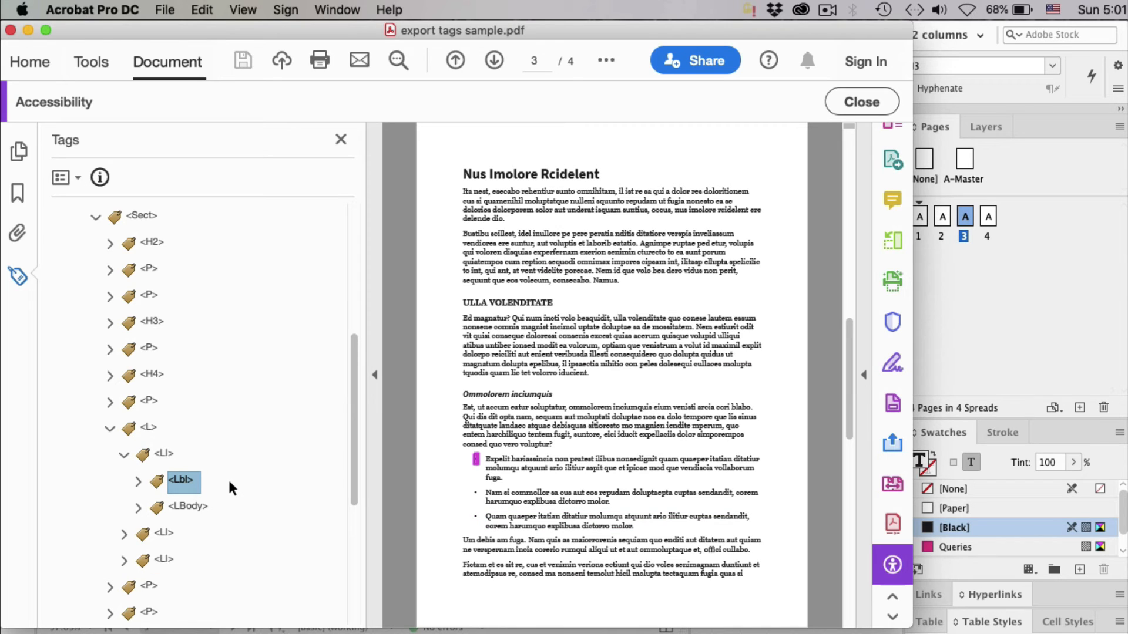
{"action": "key", "text": "Down"}
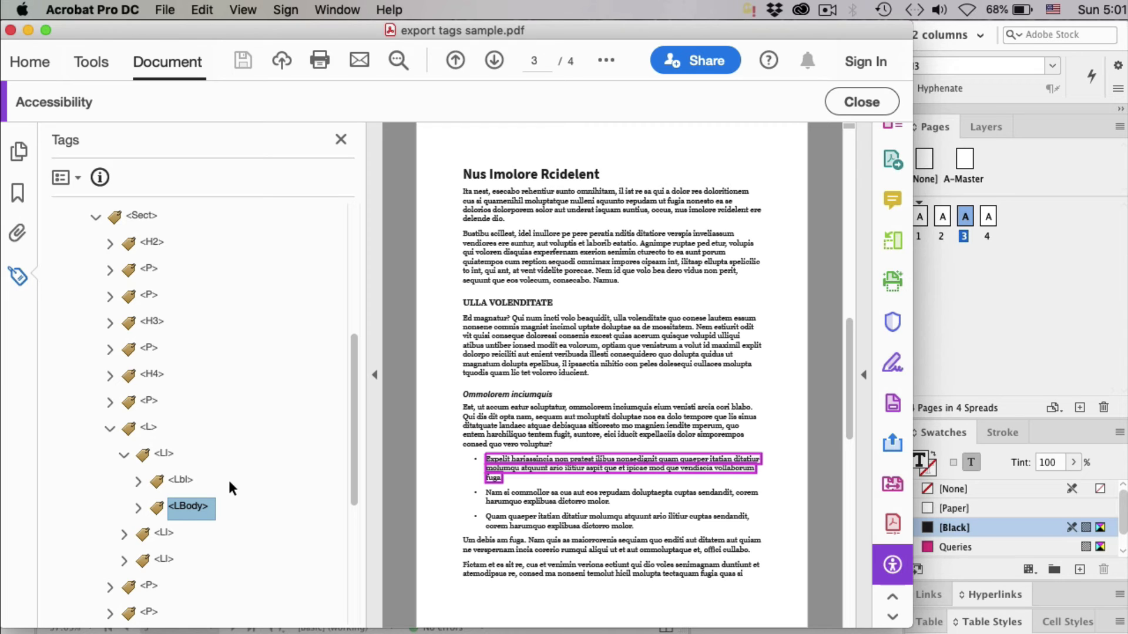
- Step through the remaining LI, P, H2 and H3 tags down to the P tag that holds the page 4 table
{"action": "key", "text": "Down"}
{"action": "key", "text": "Down"}
{"action": "key", "text": "Down"}
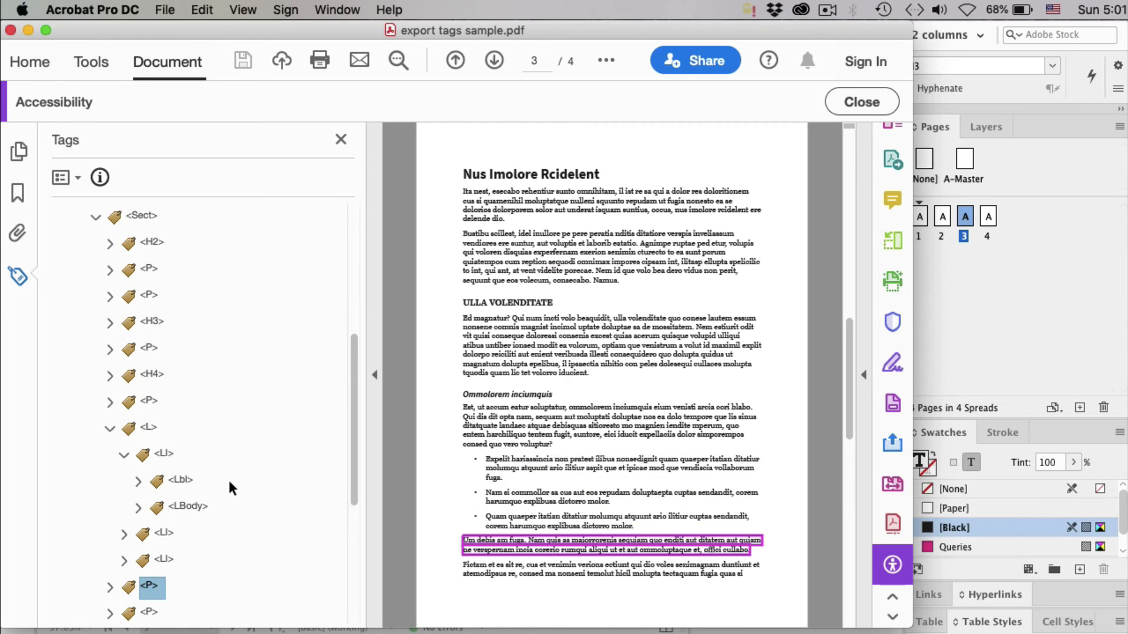
{"action": "key", "text": "Down"}
{"action": "key", "text": "Down"}
{"action": "key", "text": "Down"}
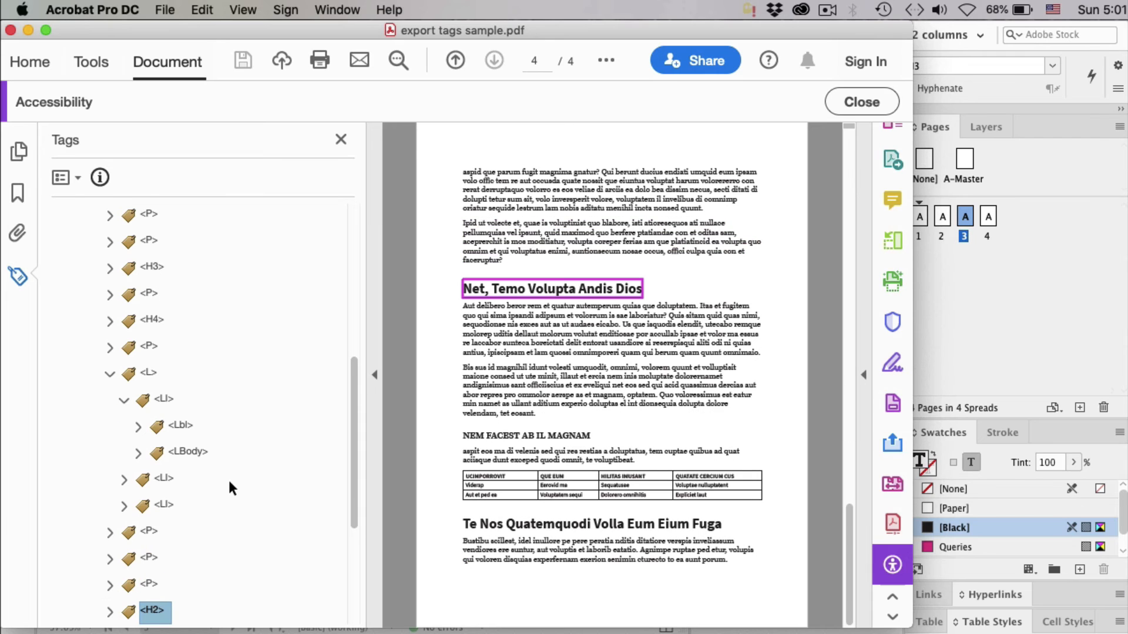
{"action": "left_click_drag", "start_coordinate": [360, 368], "coordinate": [358, 410]}
{"action": "key", "text": "Down"}
{"action": "key", "text": "Down"}
{"action": "key", "text": "Down"}
{"action": "key", "text": "Down"}
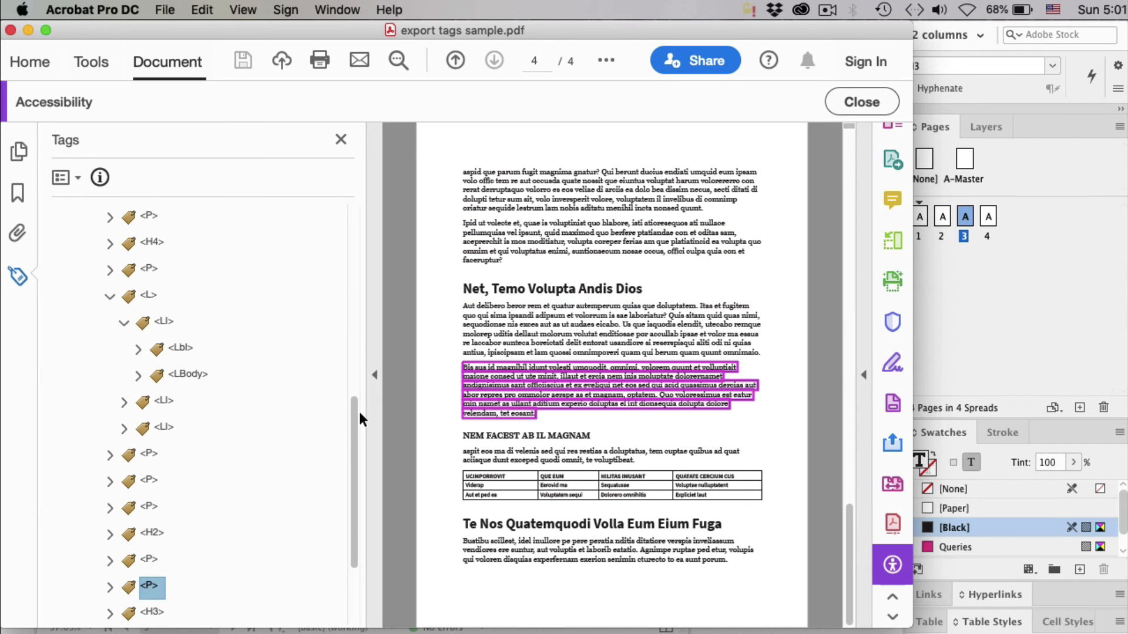
{"action": "key", "text": "Down"}
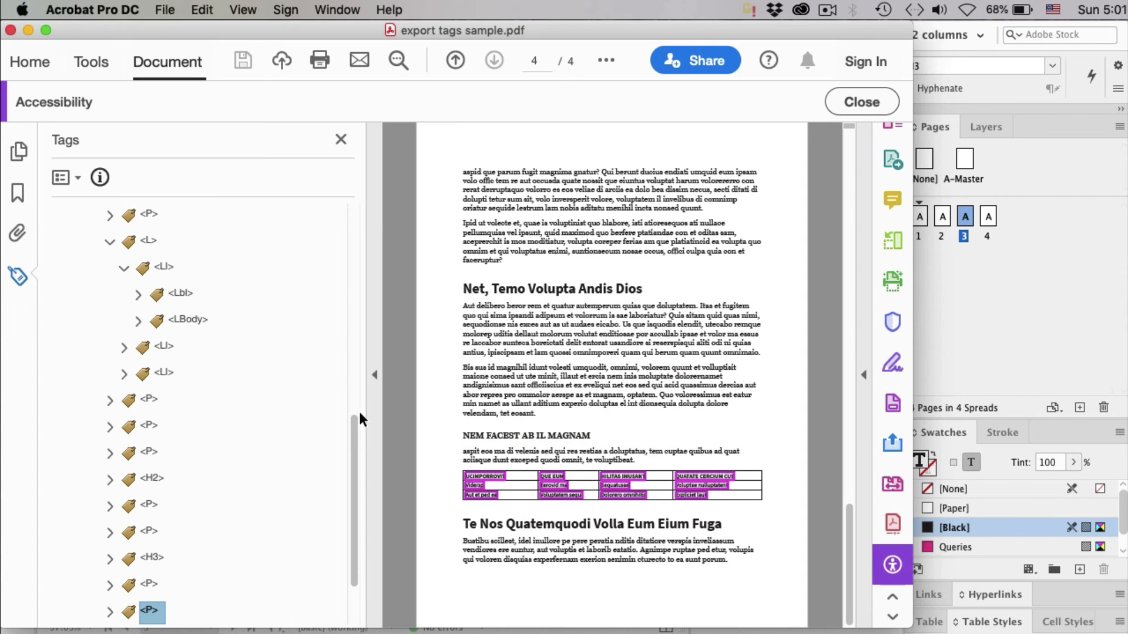
- Expand the P tag around the page 4 table and move its Table tag out to the level of the P tag
{"action": "key", "text": "Right"}
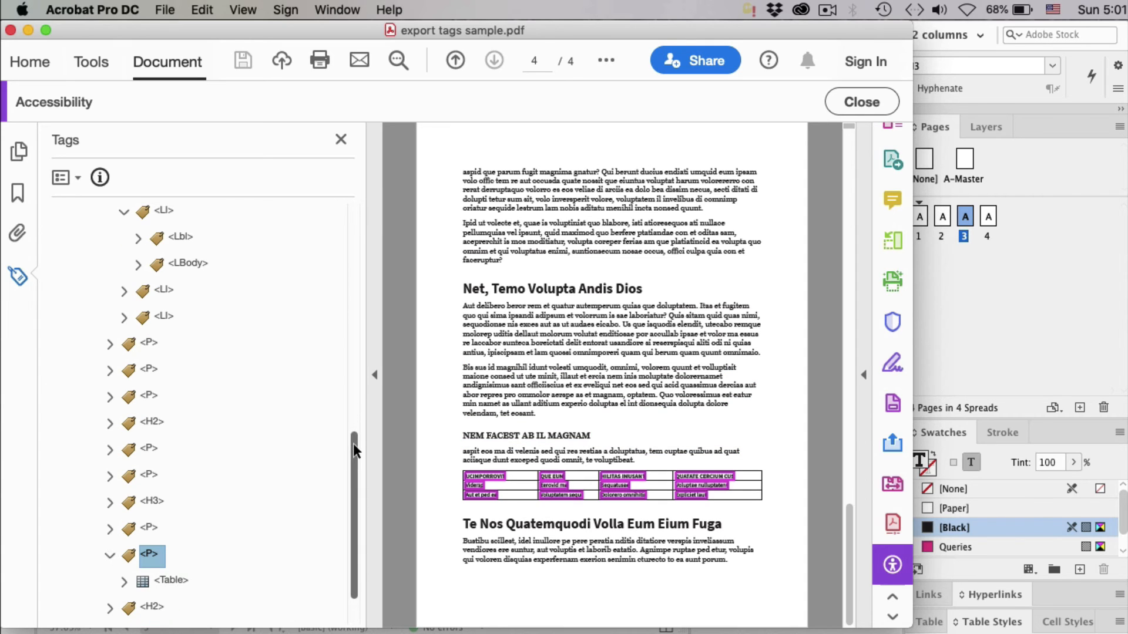
{"action": "scroll", "coordinate": [353, 444], "scroll_direction": "up", "scroll_amount": 1}
{"action": "left_click", "coordinate": [124, 586]}
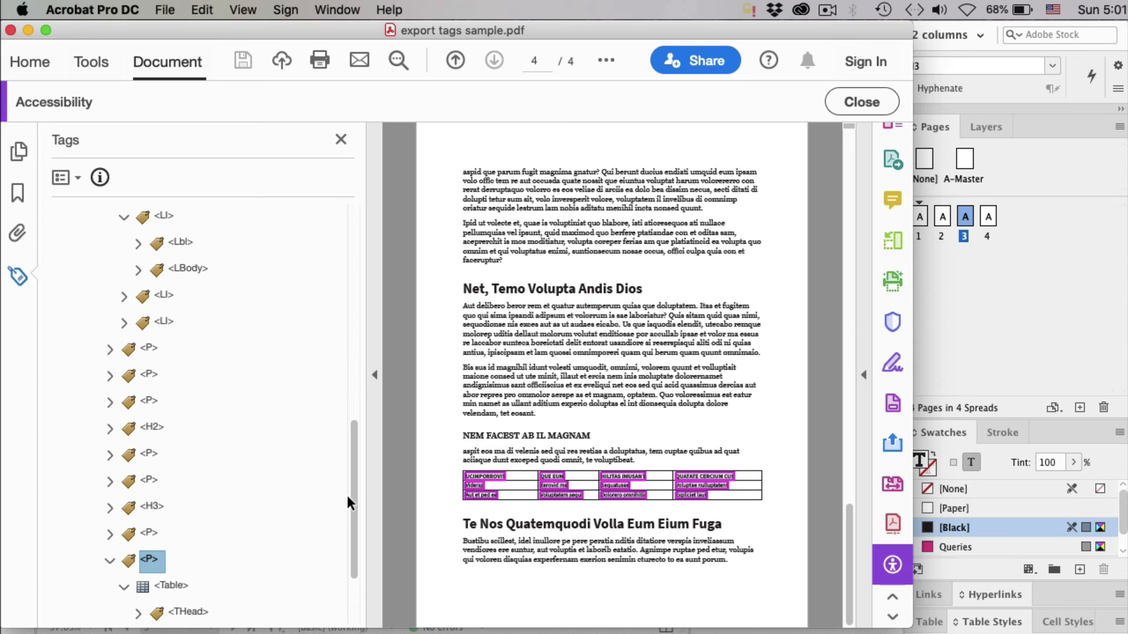
{"action": "left_click_drag", "start_coordinate": [352, 490], "coordinate": [345, 537]}
{"action": "left_click_drag", "start_coordinate": [196, 509], "coordinate": [155, 475]}
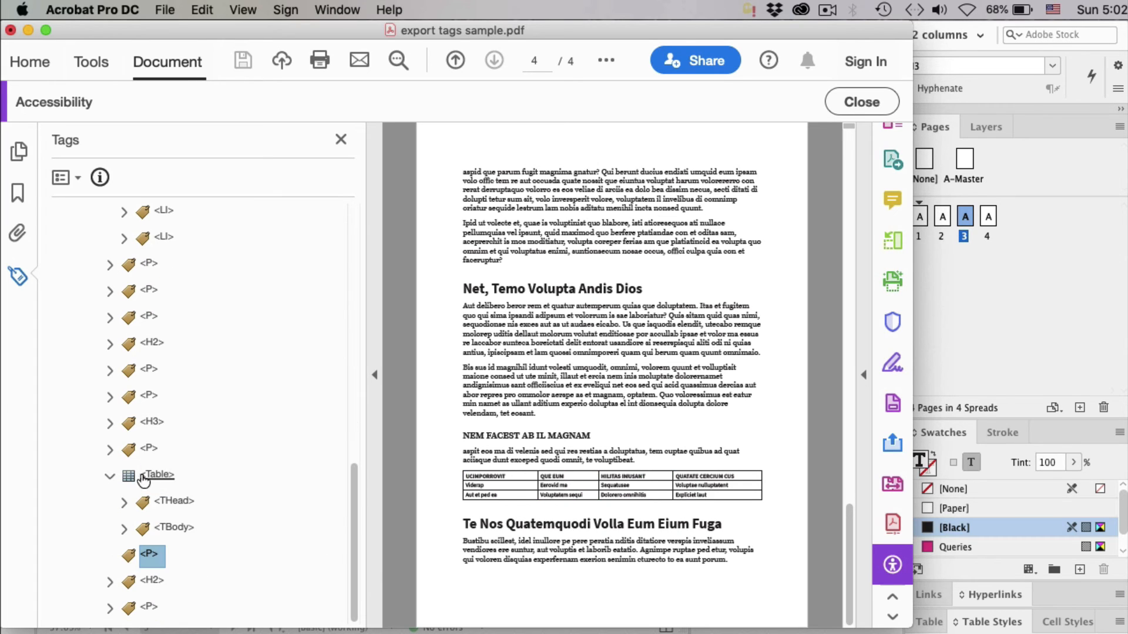
- Delete the emptied P tag below the table, then highlight the table's THead and TBody content
{"action": "right_click", "coordinate": [154, 554]}
{"action": "left_click", "coordinate": [209, 512]}
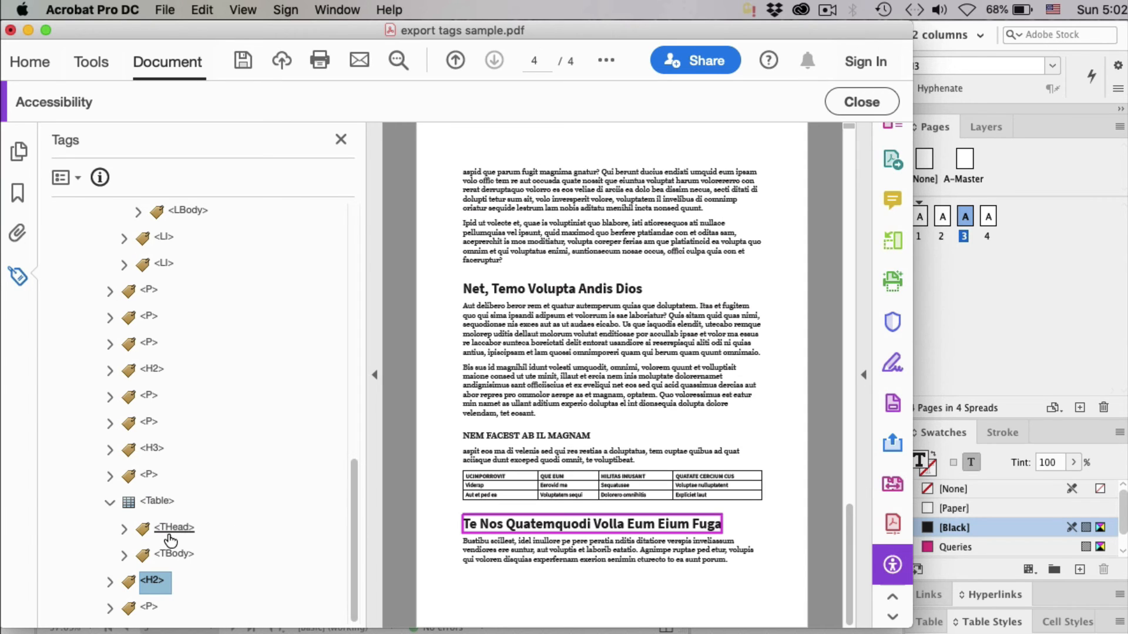
{"action": "left_click", "coordinate": [188, 530]}
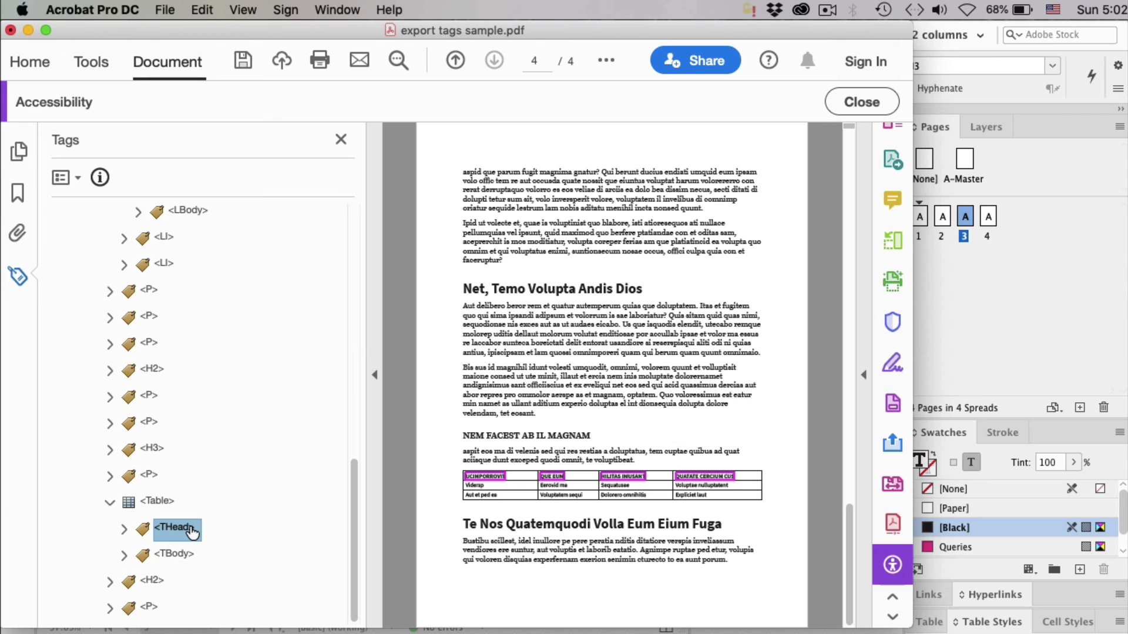
{"action": "left_click", "coordinate": [175, 555]}
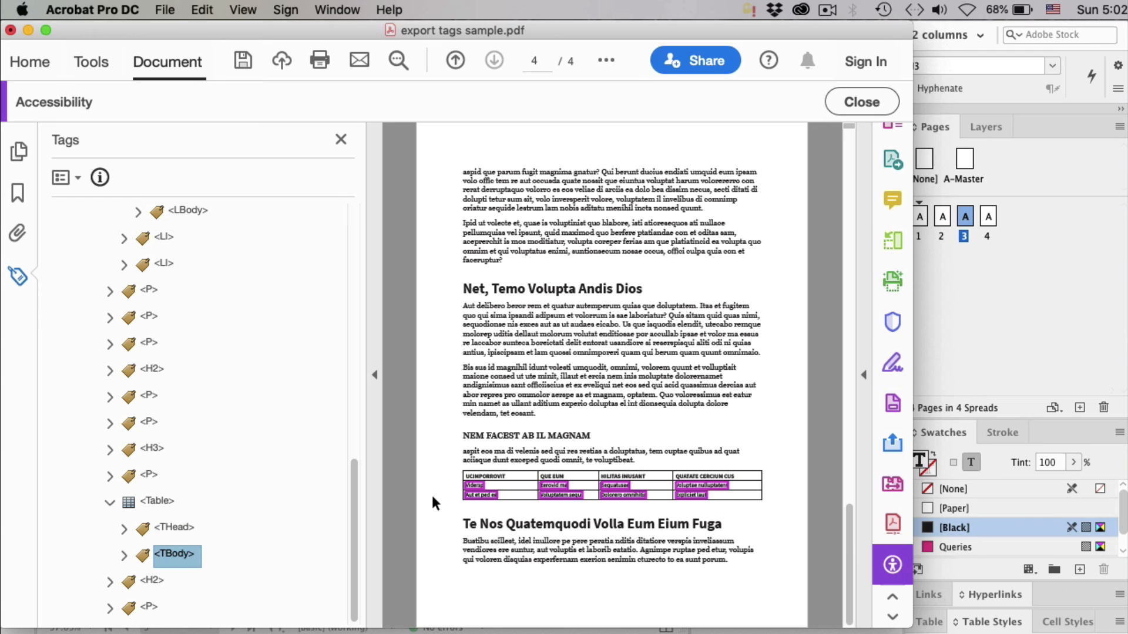
- Switch to InDesign, select header cells in the page 4 table, and check which row conversion is offered without applying it
{"action": "left_click", "coordinate": [929, 311]}
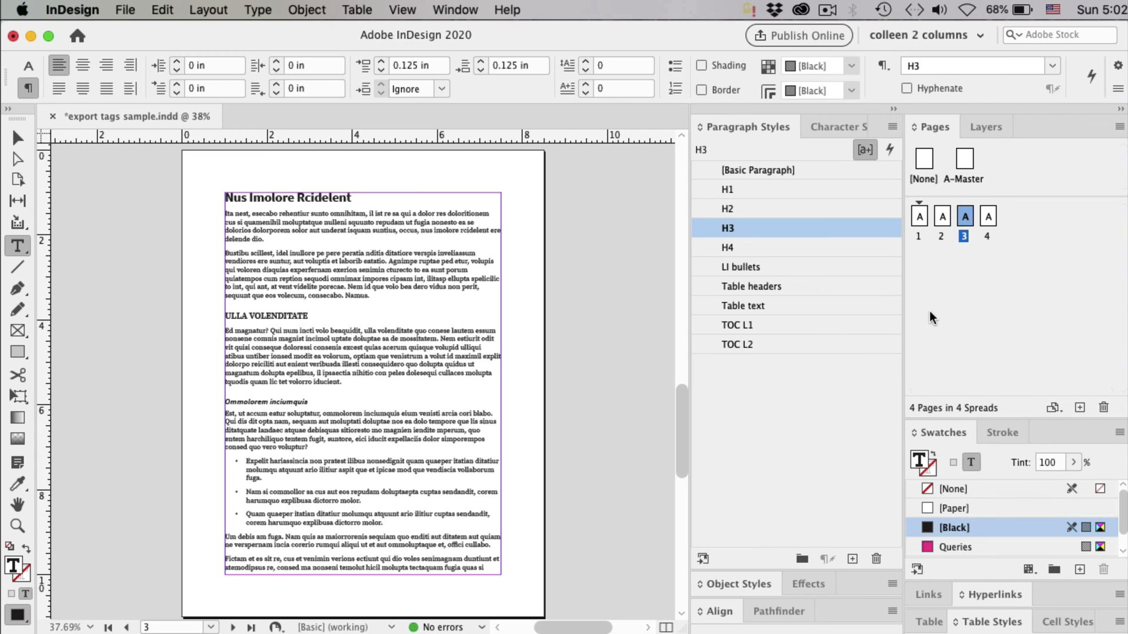
{"action": "double_click", "coordinate": [987, 215]}
{"action": "left_click", "coordinate": [468, 475]}
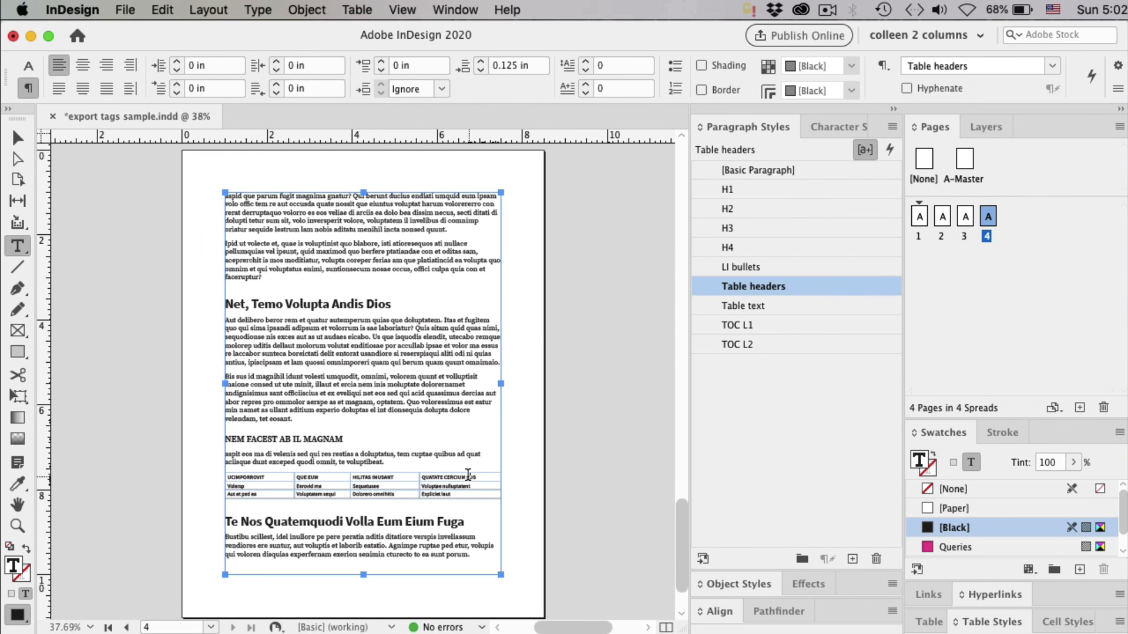
{"action": "key", "text": "super+equal"}
{"action": "key", "text": "super+equal"}
{"action": "left_click_drag", "start_coordinate": [381, 382], "coordinate": [248, 383]}
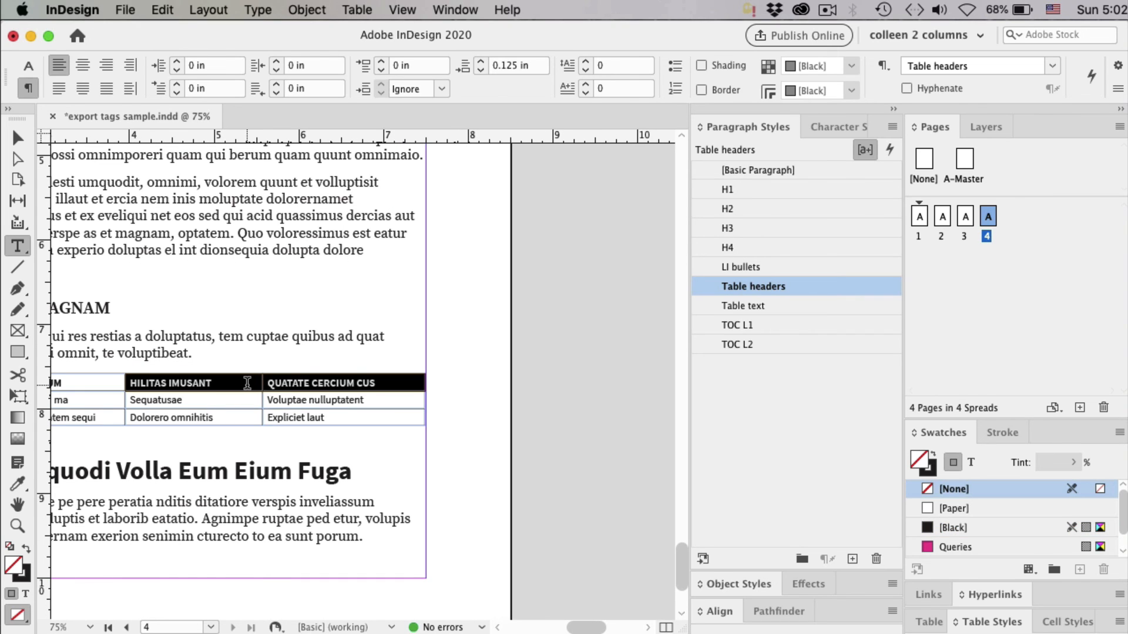
{"action": "right_click", "coordinate": [247, 383]}
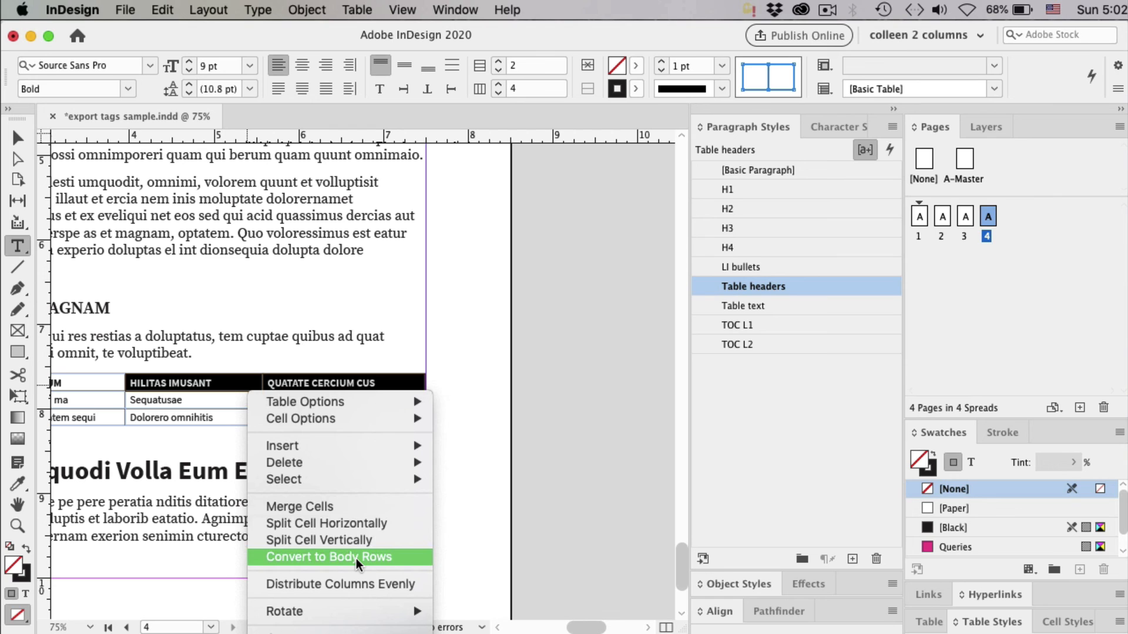
{"action": "left_click", "coordinate": [246, 392]}
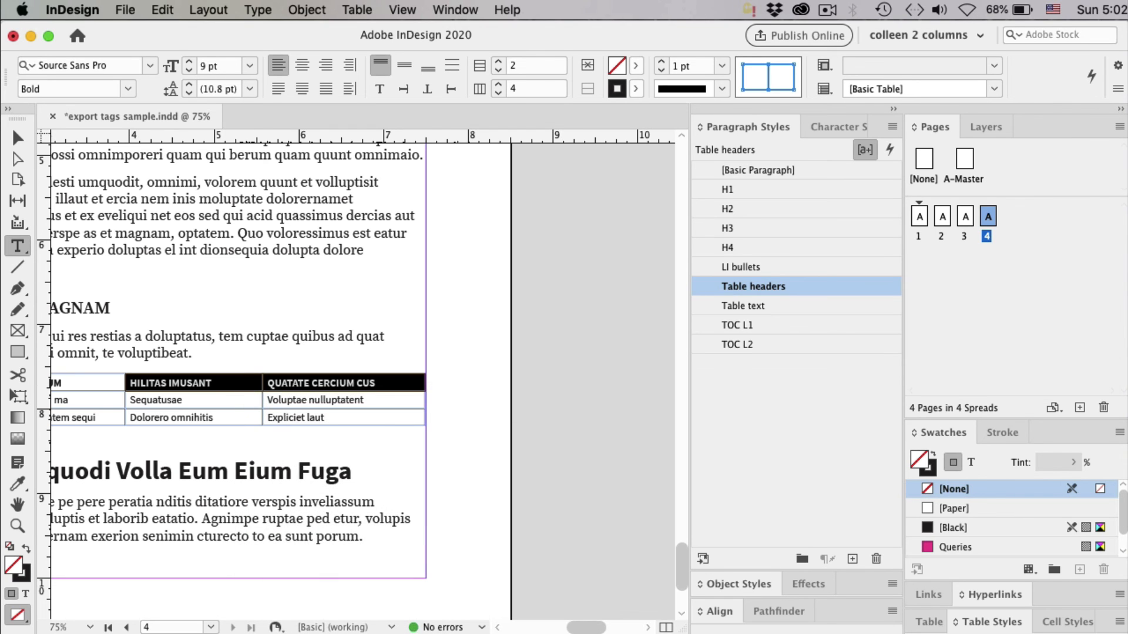
- Switch back to Acrobat and highlight the content of the table's THead tag
{"action": "key", "text": "super+Tab"}
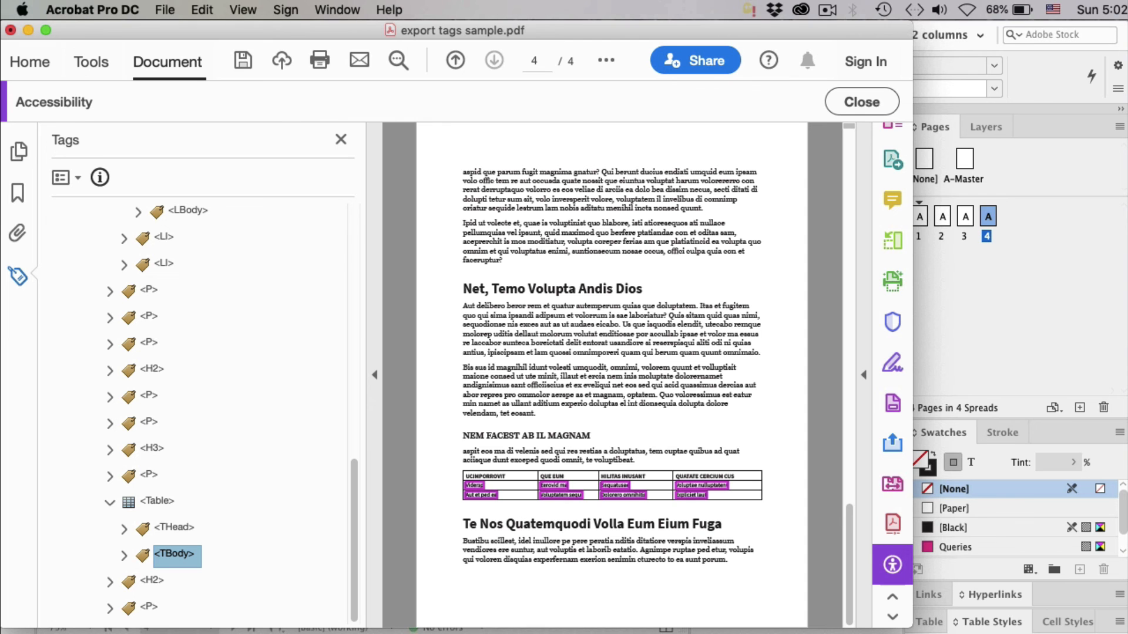
{"action": "left_click", "coordinate": [183, 534]}
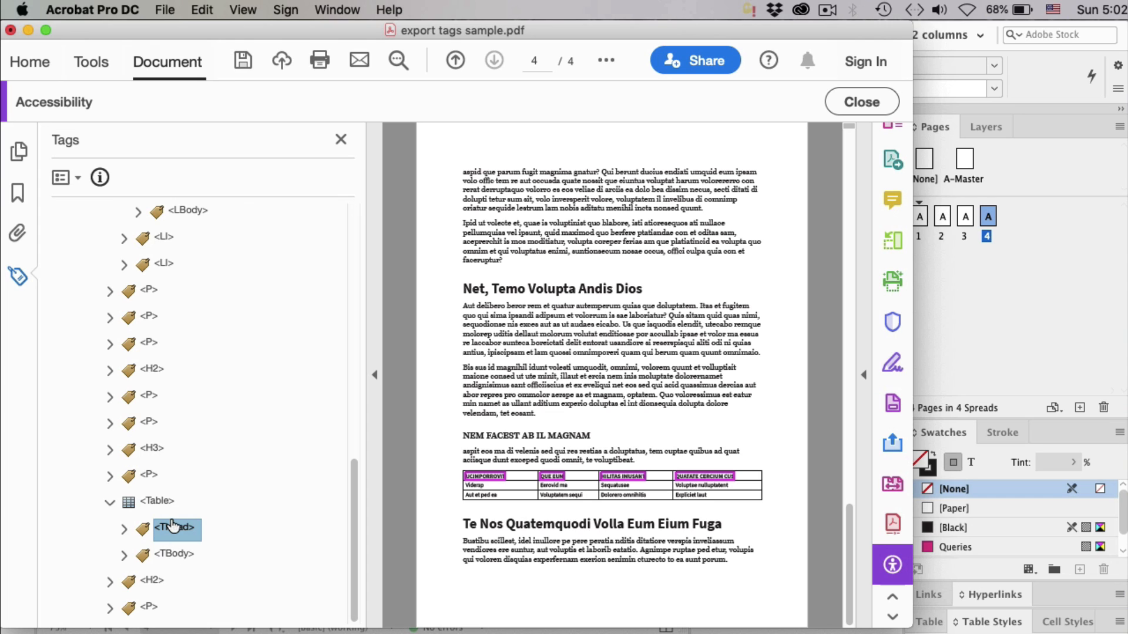